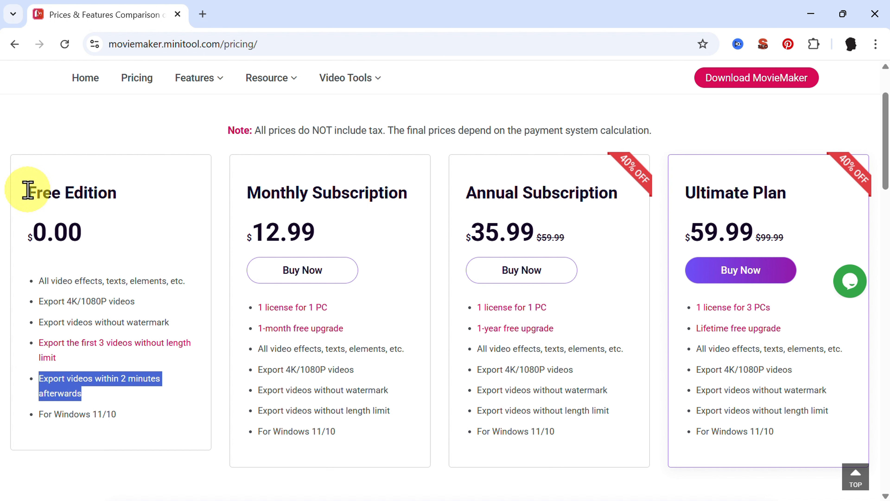
Review the Free Edition and Ultimate Plan features on the pricing page, and minimize the browser.
{"action": "left_click_drag", "start_coordinate": [26, 189], "coordinate": [149, 427]}
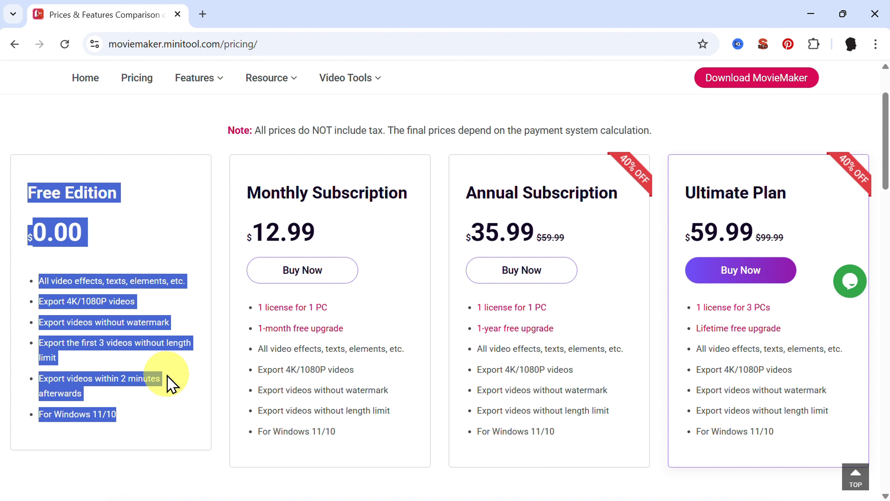
{"action": "left_click", "coordinate": [126, 340]}
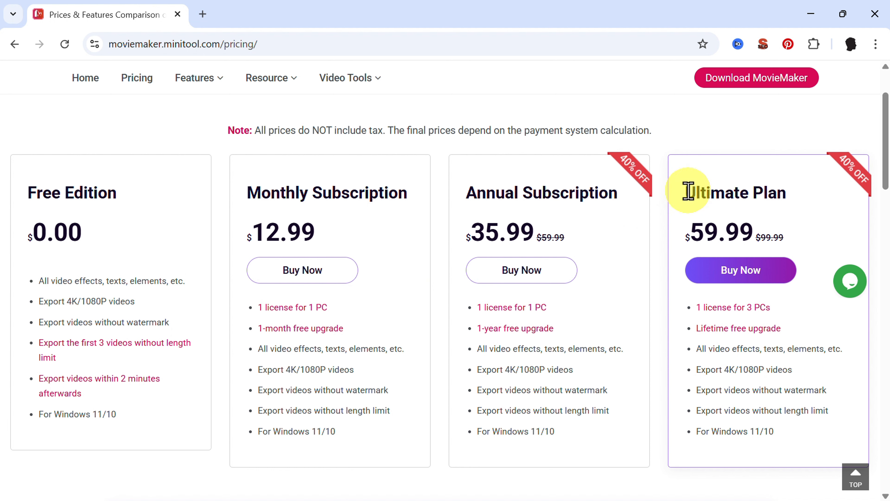
{"action": "left_click_drag", "start_coordinate": [687, 192], "coordinate": [804, 398]}
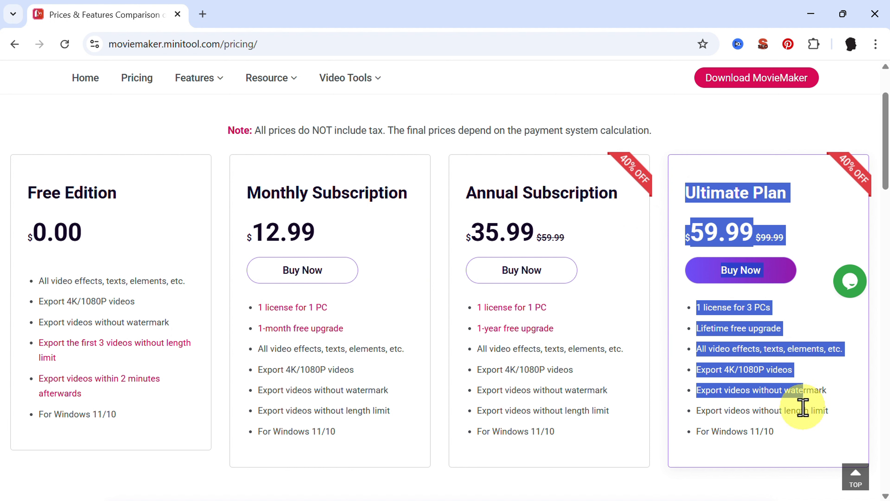
{"action": "left_click", "coordinate": [731, 428]}
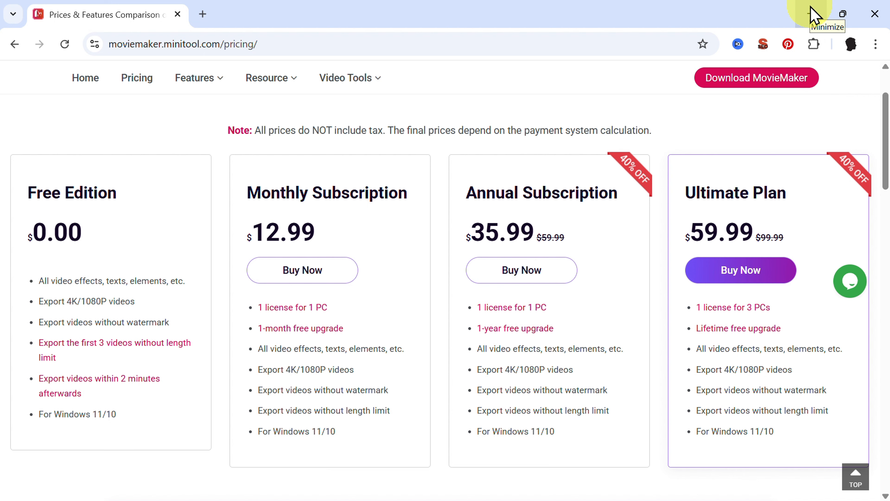
{"action": "left_click", "coordinate": [812, 14]}
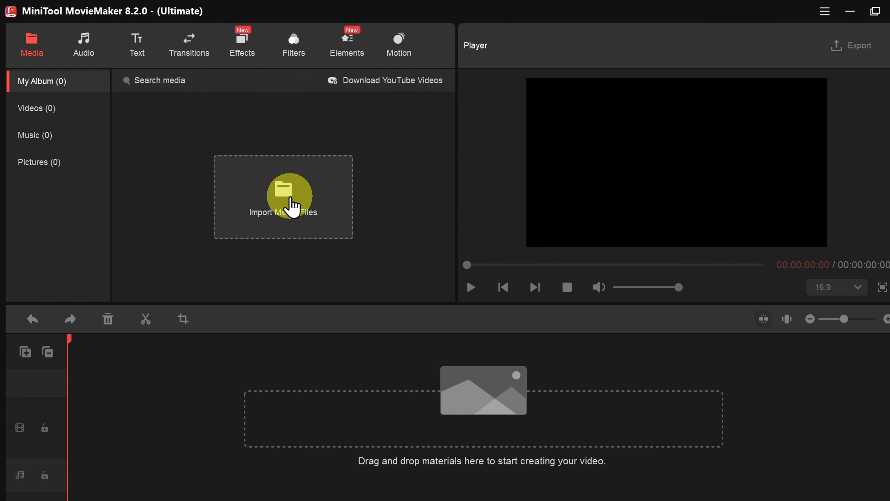
Import all the video clips and the ElevenLabs narration file from the MiniTool folder into the media library.
{"action": "left_click", "coordinate": [294, 207]}
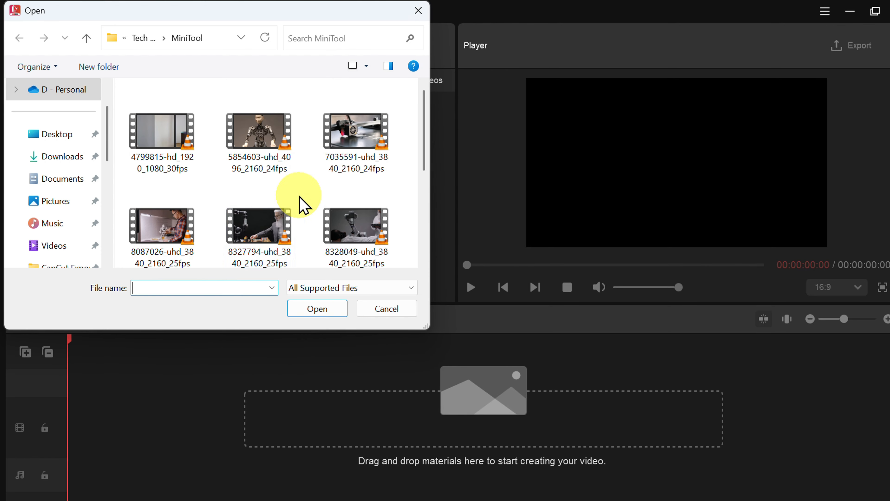
{"action": "left_click", "coordinate": [272, 235]}
{"action": "key", "text": "ctrl+a"}
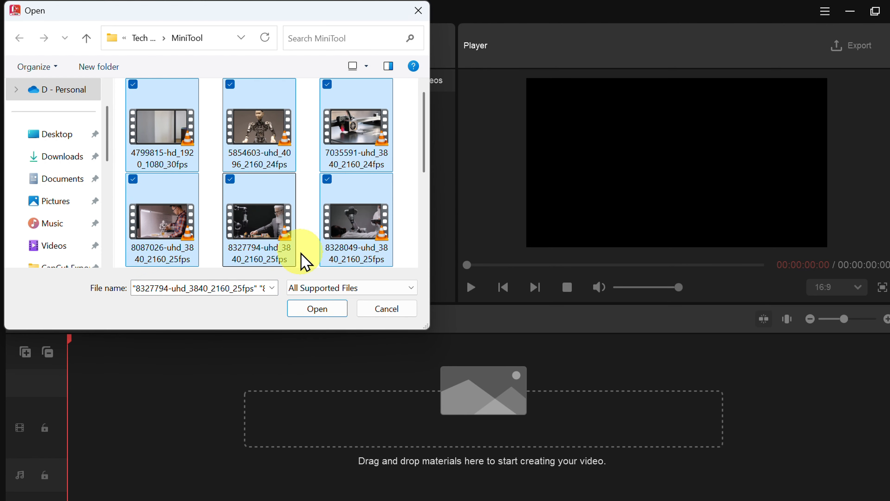
{"action": "left_click", "coordinate": [308, 310]}
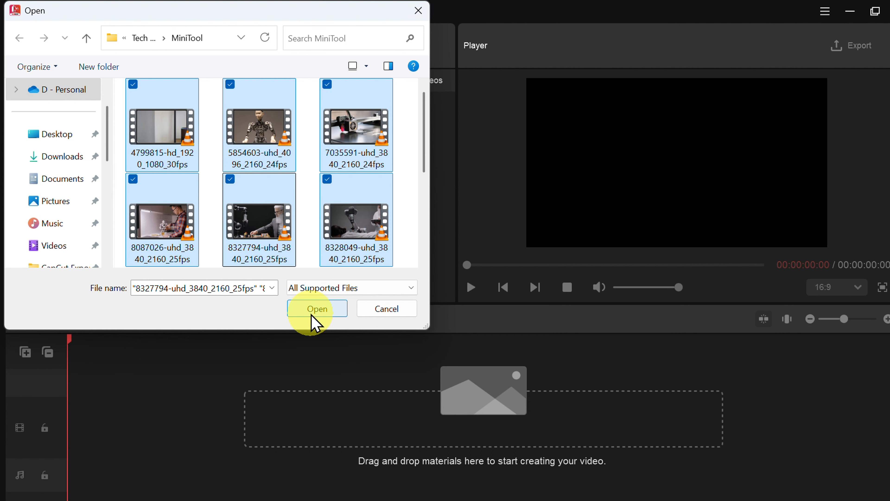
{"action": "scroll", "coordinate": [316, 218], "scroll_direction": "down", "scroll_amount": 3}
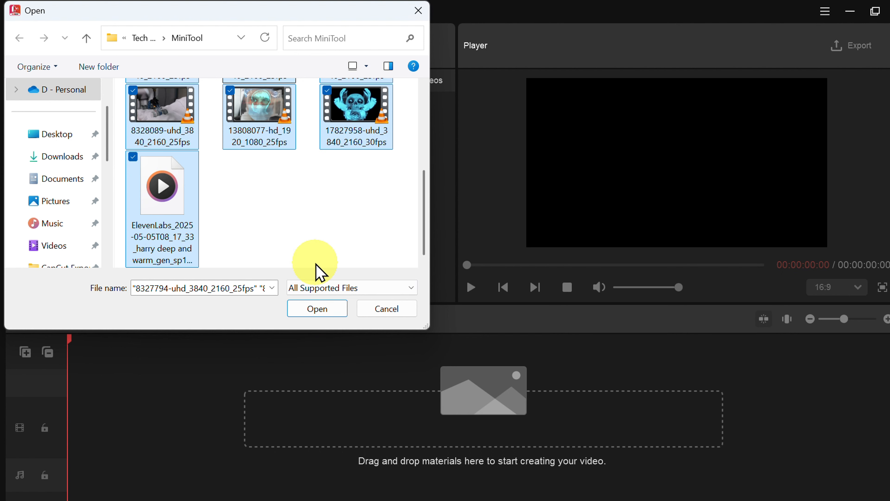
{"action": "left_click", "coordinate": [317, 309]}
Add the ElevenLabs narration to the timeline's audio track and preview its beginning with the system volume raised to 48.
{"action": "mouse_move", "coordinate": [289, 229]}
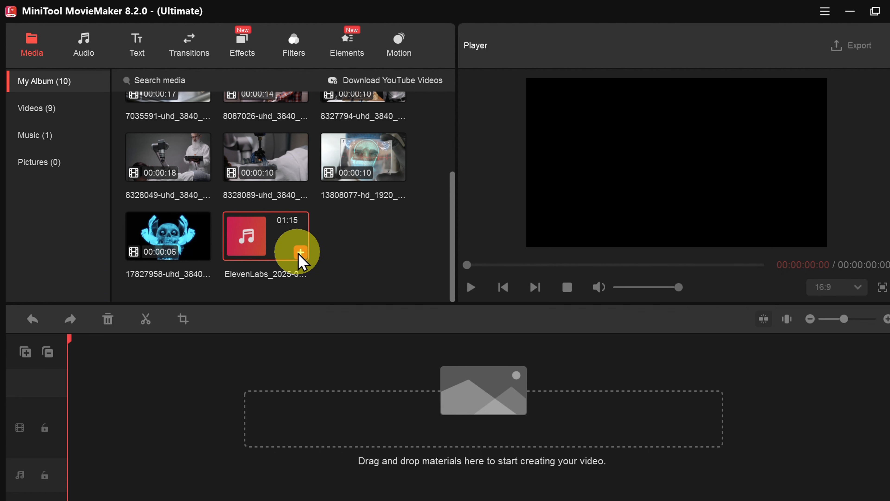
{"action": "left_click", "coordinate": [300, 253]}
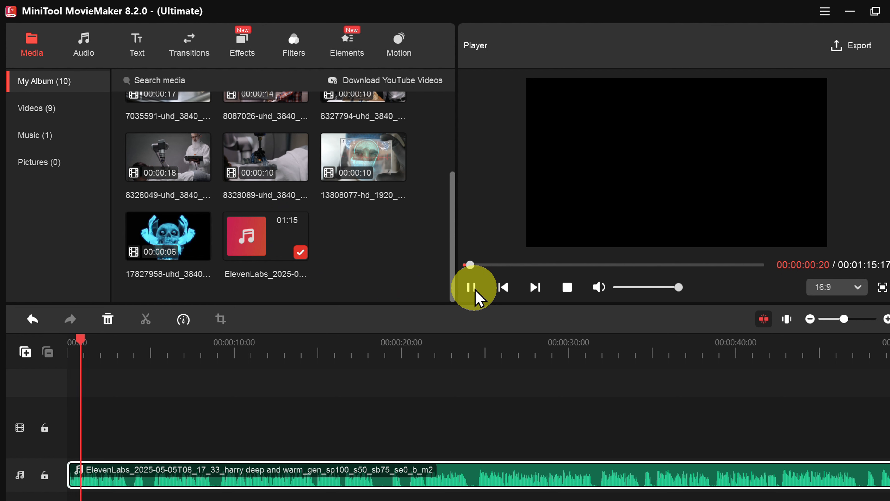
{"action": "key", "text": "XF86AudioRaiseVolume"}
{"action": "key", "text": "XF86AudioRaiseVolume"}
{"action": "key", "text": "XF86AudioRaiseVolume"}
{"action": "key", "text": "XF86AudioRaiseVolume"}
{"action": "key", "text": "XF86AudioRaiseVolume"}
{"action": "key", "text": "XF86AudioRaiseVolume"}
{"action": "key", "text": "XF86AudioRaiseVolume"}
{"action": "key", "text": "XF86AudioRaiseVolume"}
{"action": "key", "text": "XF86AudioRaiseVolume"}
{"action": "key", "text": "XF86AudioRaiseVolume"}
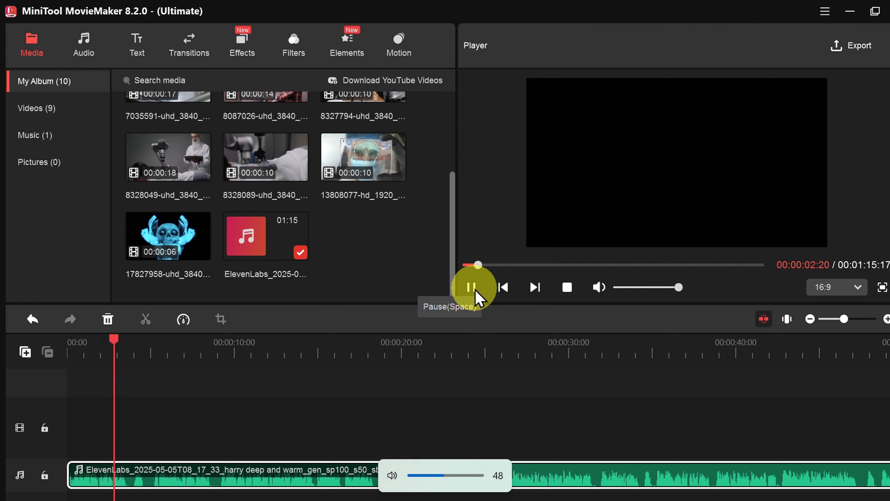
{"action": "left_click", "coordinate": [475, 290]}
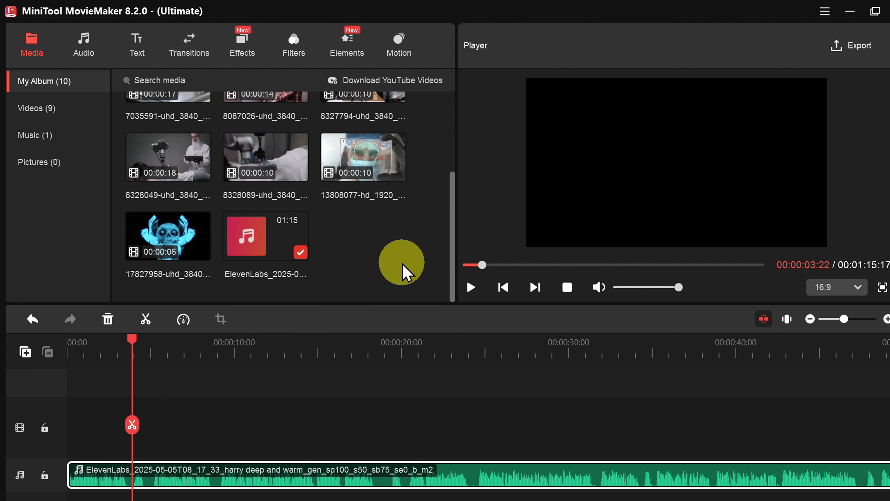
Switch to the ElevenLabs Text to Speech page in the browser and review the narration script on AI predictions.
{"action": "key", "text": "alt+Tab"}
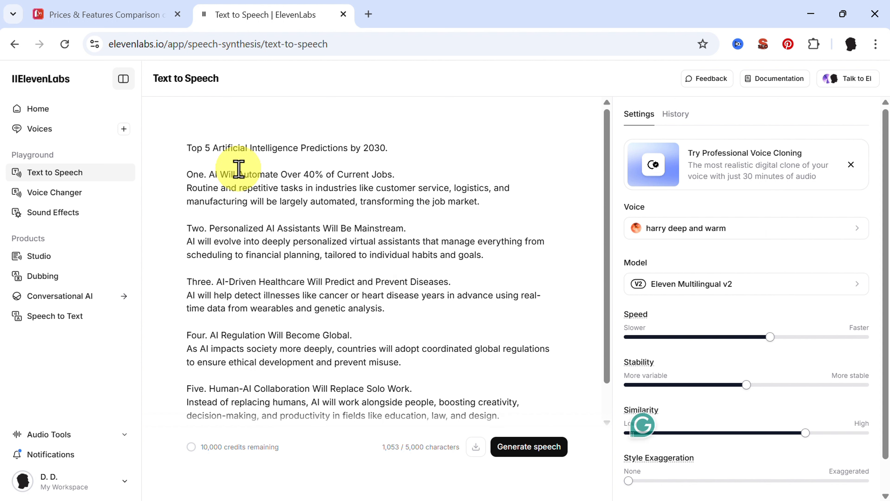
{"action": "left_click", "coordinate": [189, 151]}
{"action": "scroll", "coordinate": [217, 181], "scroll_direction": "down", "scroll_amount": 1}
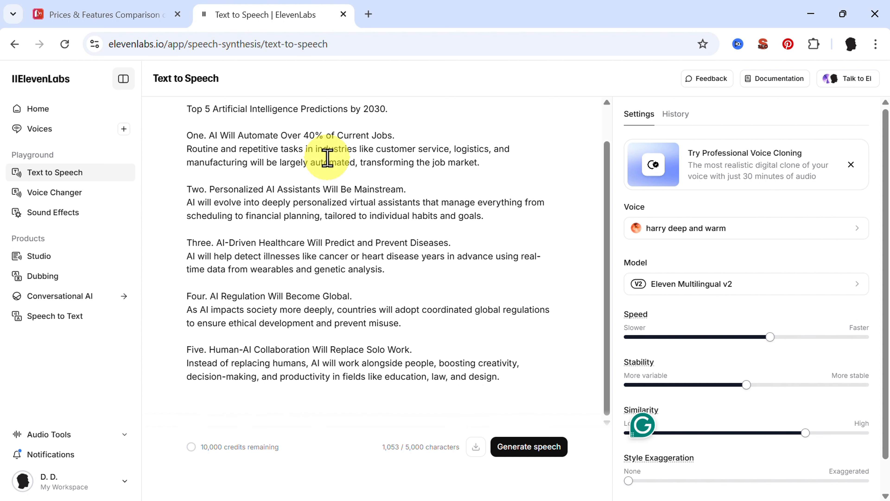
{"action": "scroll", "coordinate": [357, 182], "scroll_direction": "up", "scroll_amount": 1}
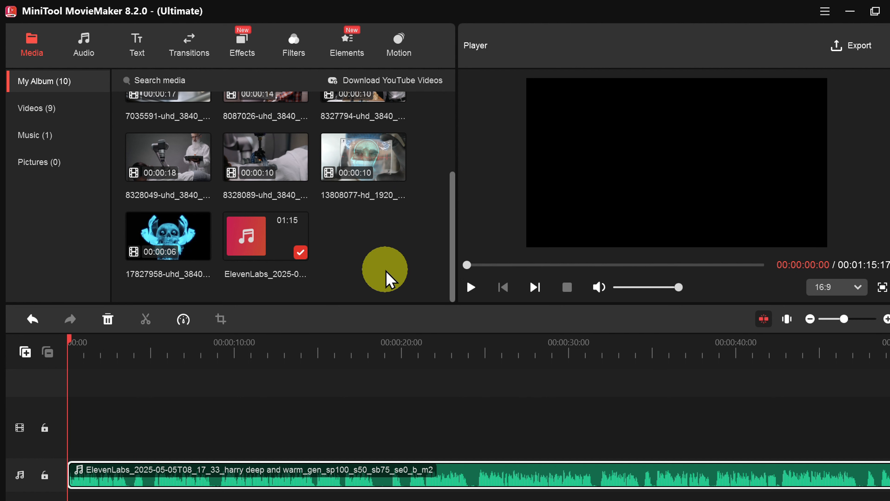
Add the robot clip 5854603-uhd_4096_2160_24fps to the start of the video track and preview it with the narration.
{"action": "scroll", "coordinate": [388, 277], "scroll_direction": "up", "scroll_amount": 4}
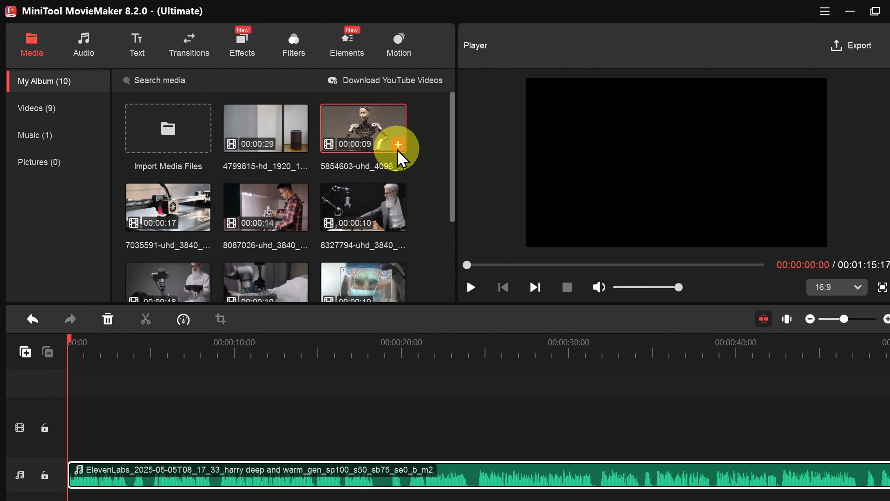
{"action": "left_click", "coordinate": [398, 144]}
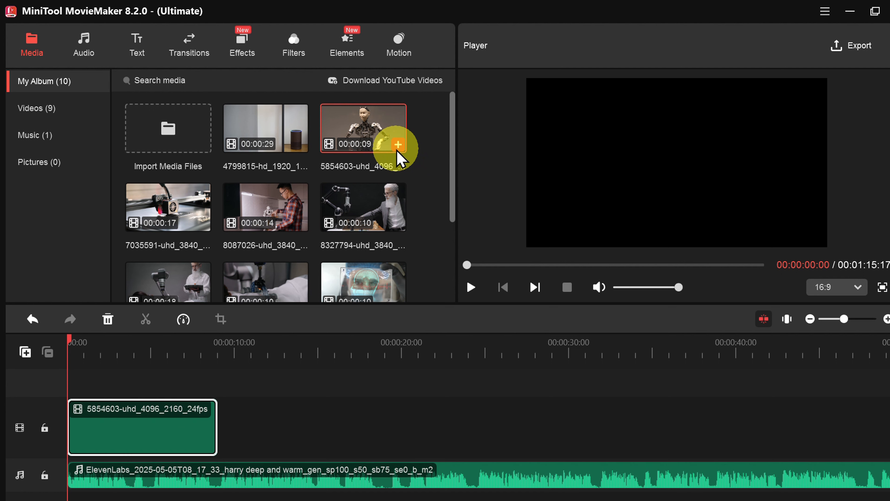
{"action": "left_click", "coordinate": [131, 425]}
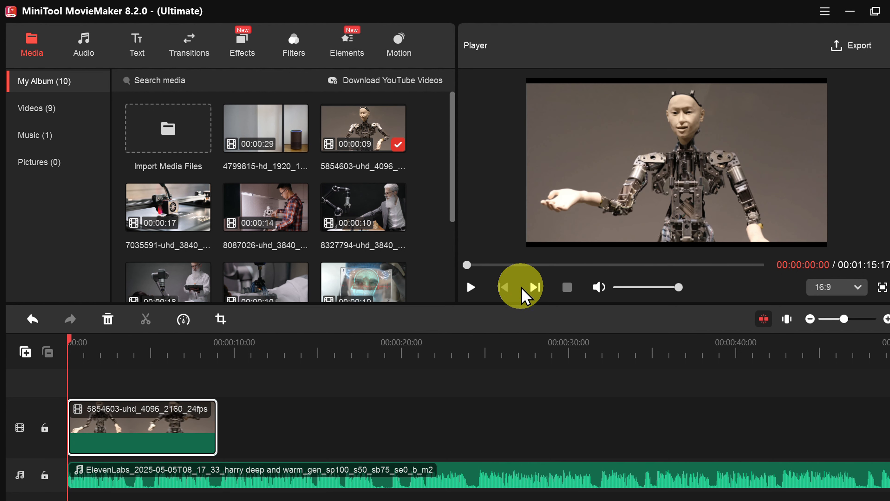
{"action": "left_click", "coordinate": [470, 287]}
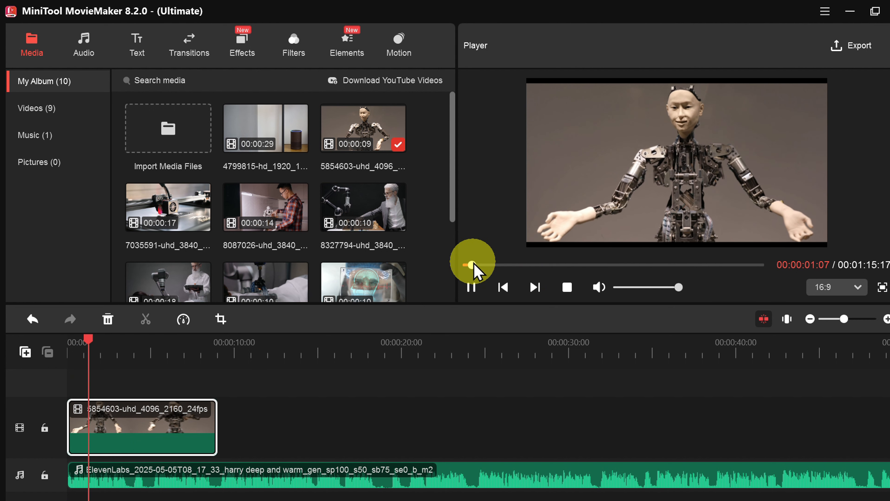
{"action": "left_click_drag", "start_coordinate": [473, 264], "coordinate": [410, 265]}
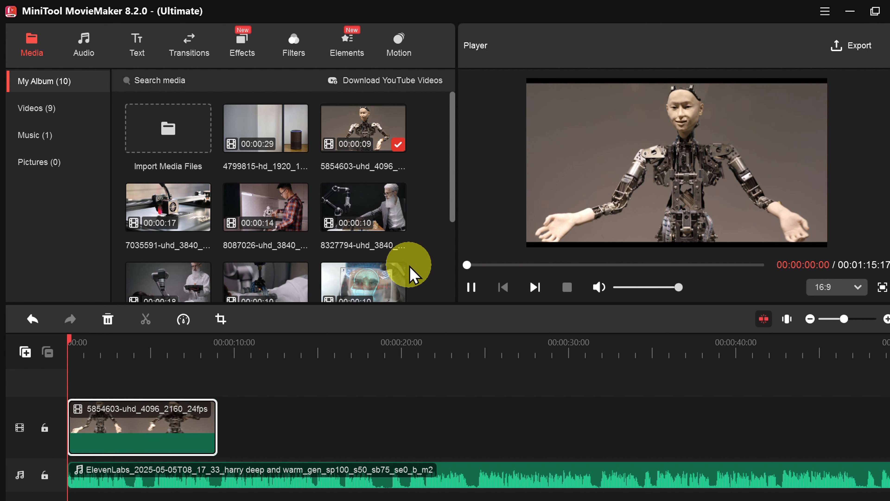
Add the Title3 template from the text library's Title category and place it before the robot clip on the video track.
{"action": "left_click", "coordinate": [137, 49]}
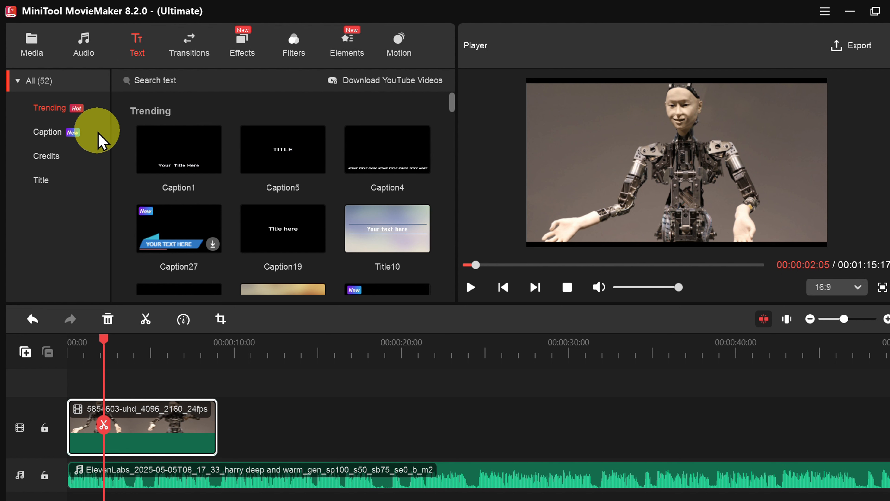
{"action": "scroll", "coordinate": [438, 212], "scroll_direction": "down", "scroll_amount": 10}
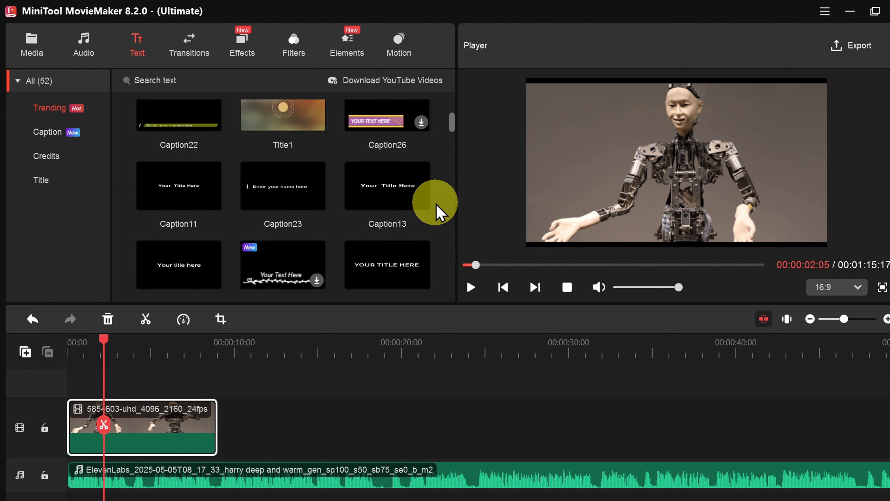
{"action": "scroll", "coordinate": [440, 213], "scroll_direction": "down", "scroll_amount": 5}
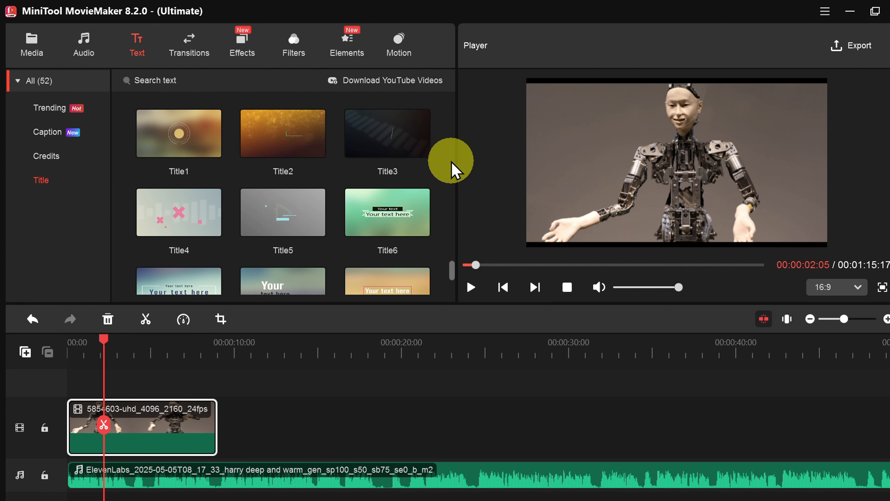
{"action": "left_click", "coordinate": [424, 176]}
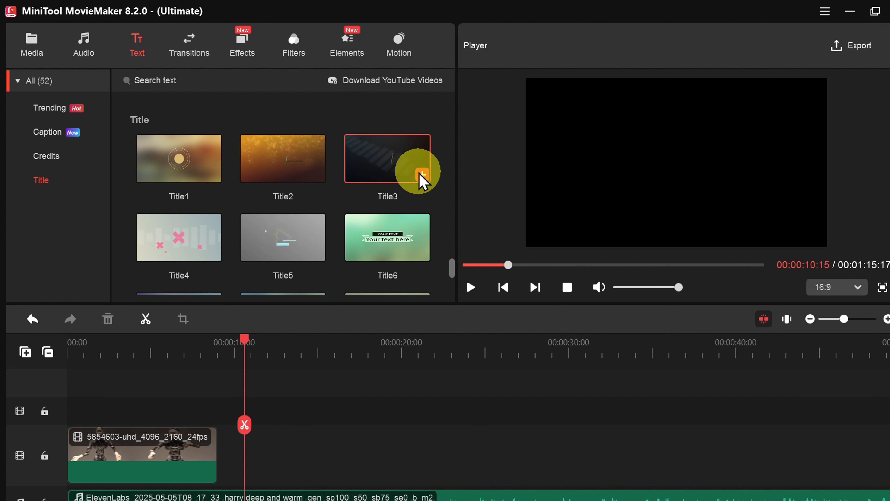
{"action": "left_click", "coordinate": [422, 174]}
{"action": "left_click_drag", "start_coordinate": [261, 450], "coordinate": [109, 446]}
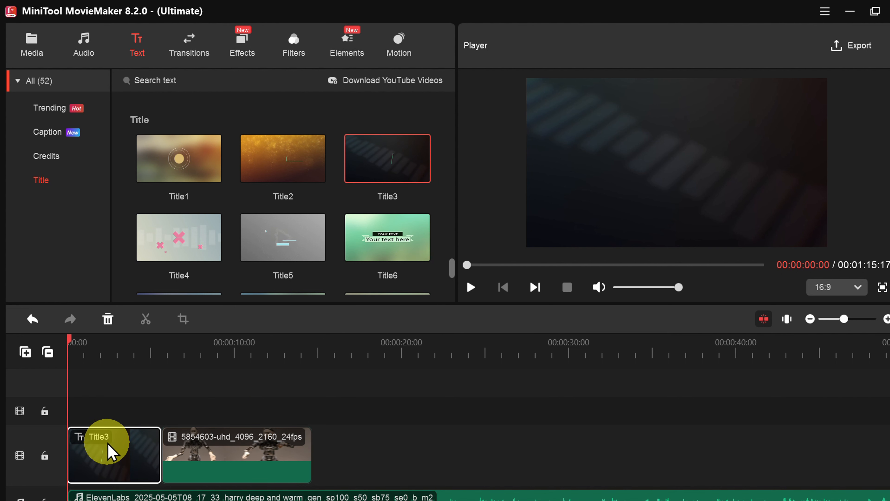
Replace the Title3 placeholders with "TOP 5 ARTIFICIAL INTELLIGENCE", "PREDICTIONS 2030", "TECH TUTOR" and "TECH GUIDES".
{"action": "left_click", "coordinate": [105, 366]}
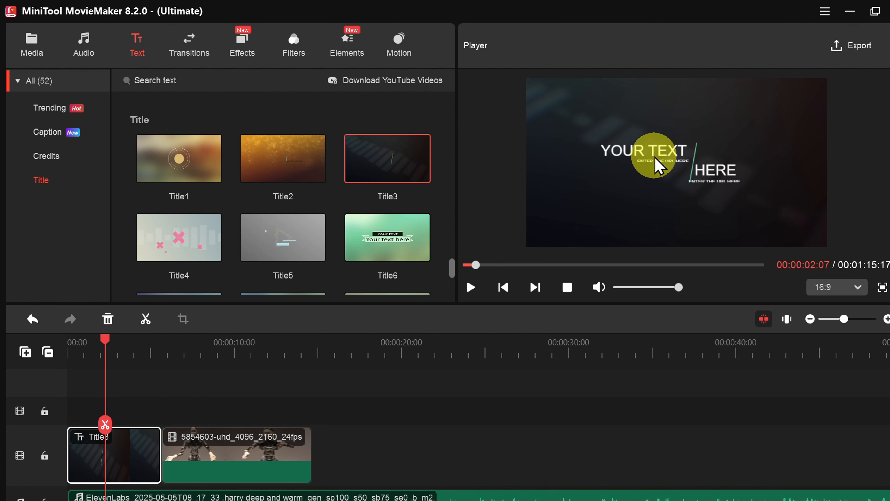
{"action": "left_click", "coordinate": [646, 159]}
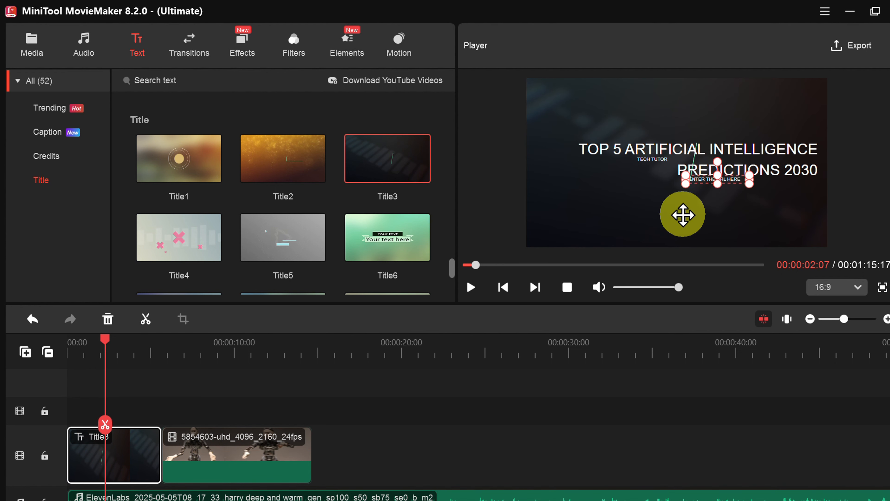
{"action": "left_click", "coordinate": [683, 215]}
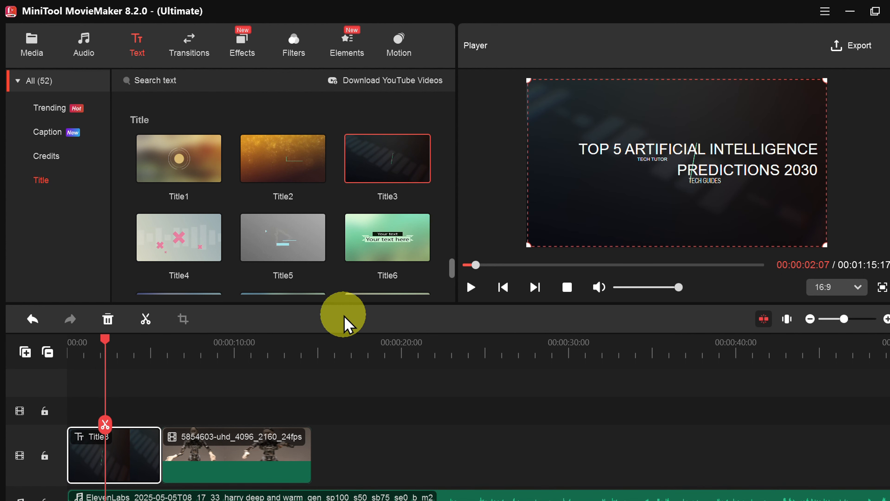
Play the title from the start against the narration and trim its end to about 00:00:04:12.
{"action": "left_click_drag", "start_coordinate": [106, 340], "coordinate": [52, 346]}
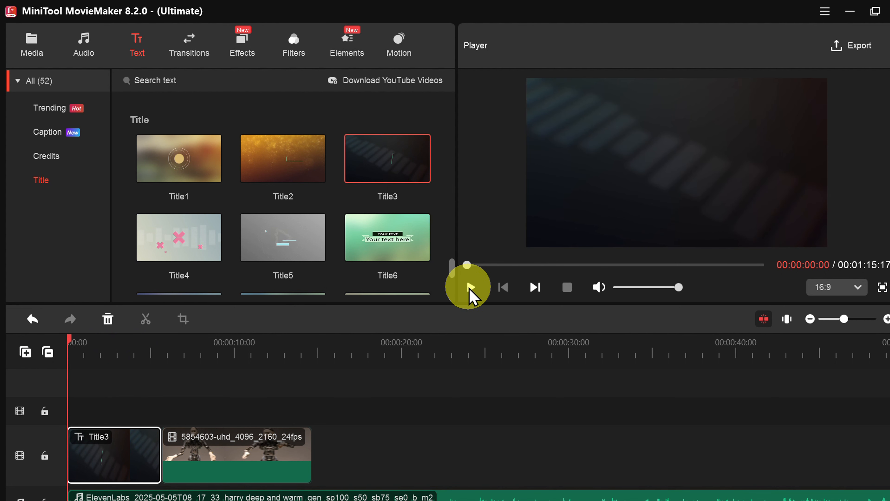
{"action": "left_click", "coordinate": [471, 287]}
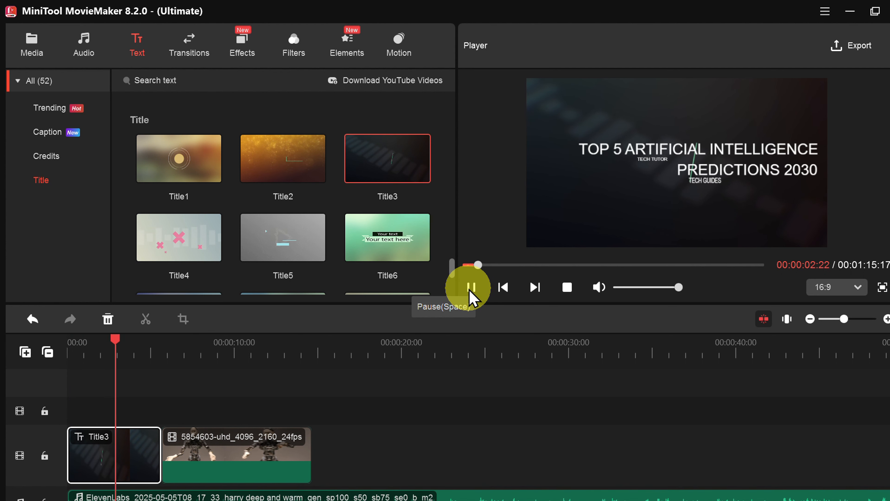
{"action": "left_click", "coordinate": [471, 288]}
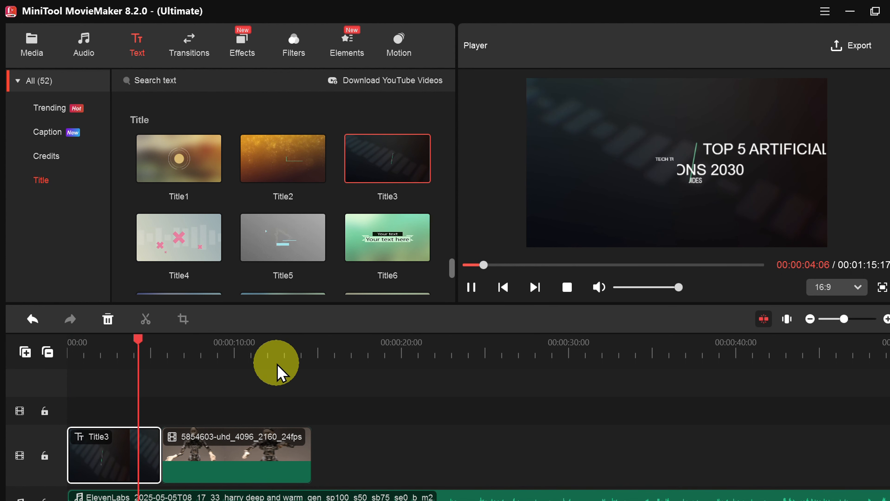
{"action": "left_click_drag", "start_coordinate": [161, 453], "coordinate": [140, 454]}
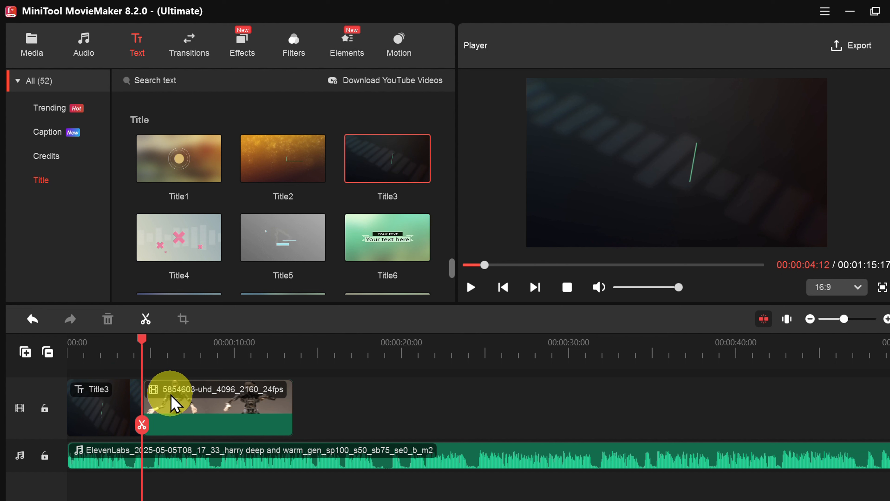
Play the timeline from the beginning to check the cut from the title to the robot clip.
{"action": "scroll", "coordinate": [120, 388], "scroll_direction": "up", "scroll_amount": 1}
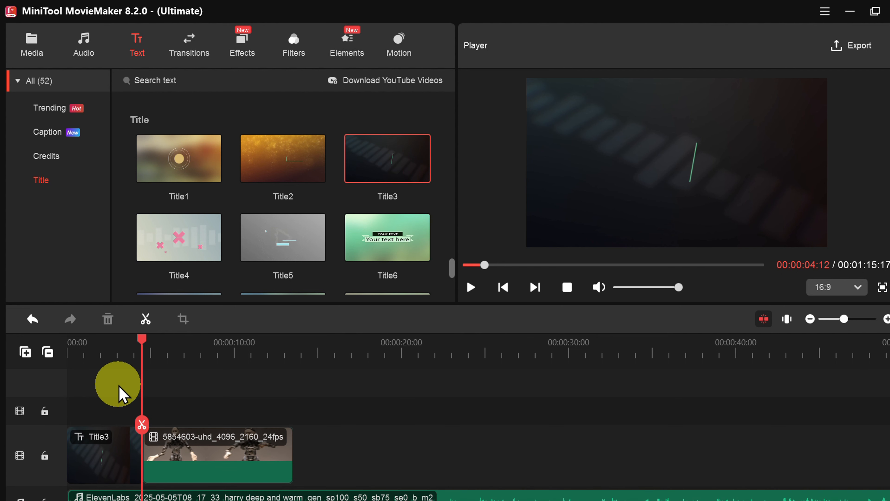
{"action": "left_click", "coordinate": [73, 360]}
{"action": "left_click_drag", "start_coordinate": [71, 345], "coordinate": [68, 347]}
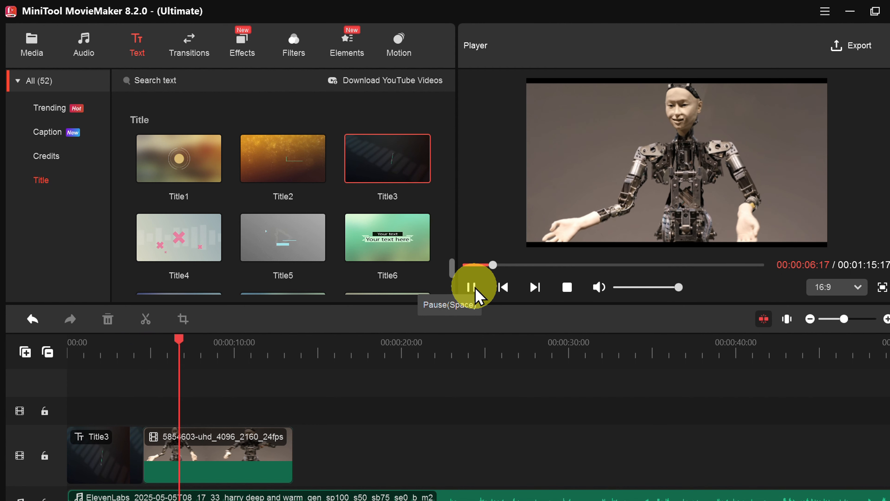
Stop playback and enlarge the robot clip in the preview until it fills the 16:9 frame without black bars.
{"action": "left_click", "coordinate": [471, 288]}
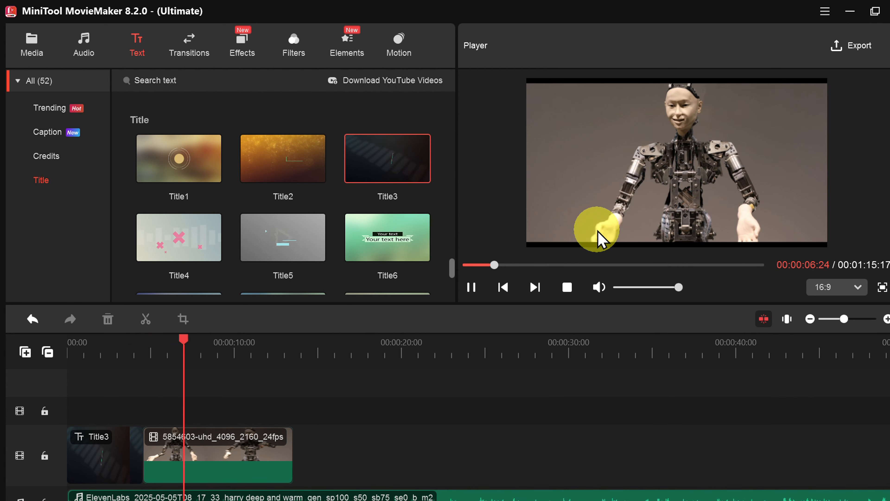
{"action": "left_click", "coordinate": [627, 193]}
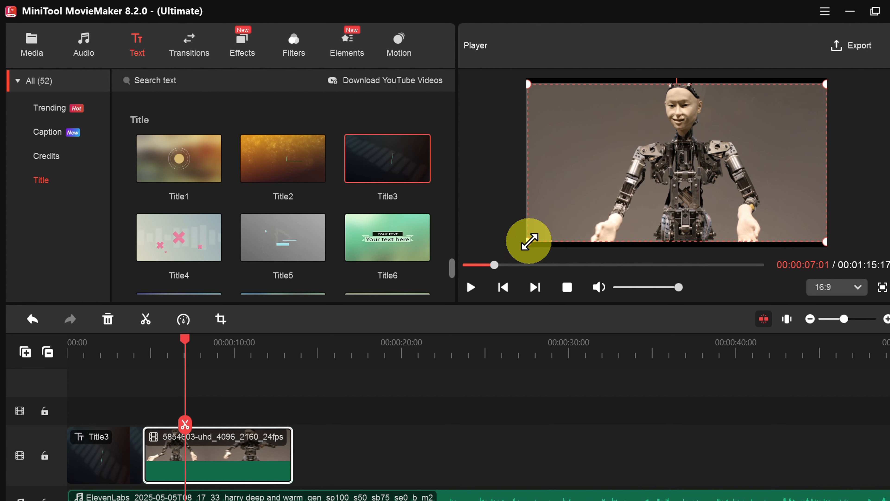
{"action": "left_click_drag", "start_coordinate": [529, 241], "coordinate": [523, 254]}
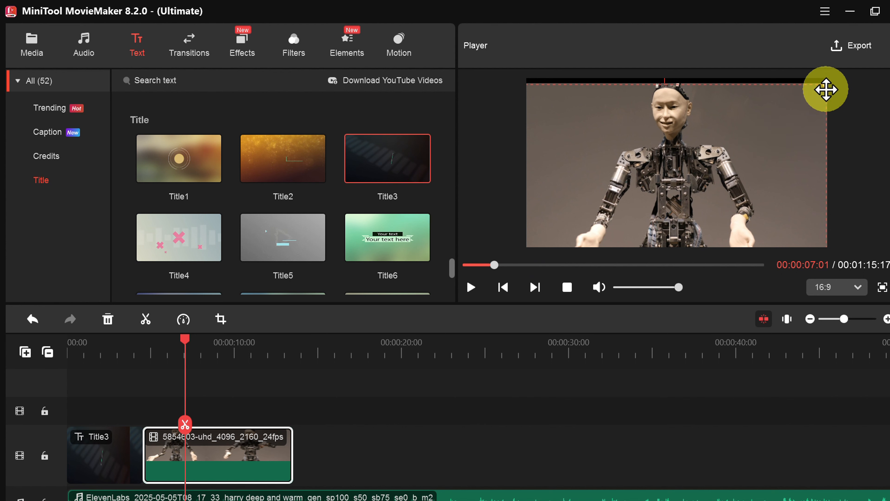
{"action": "left_click_drag", "start_coordinate": [823, 87], "coordinate": [831, 84]}
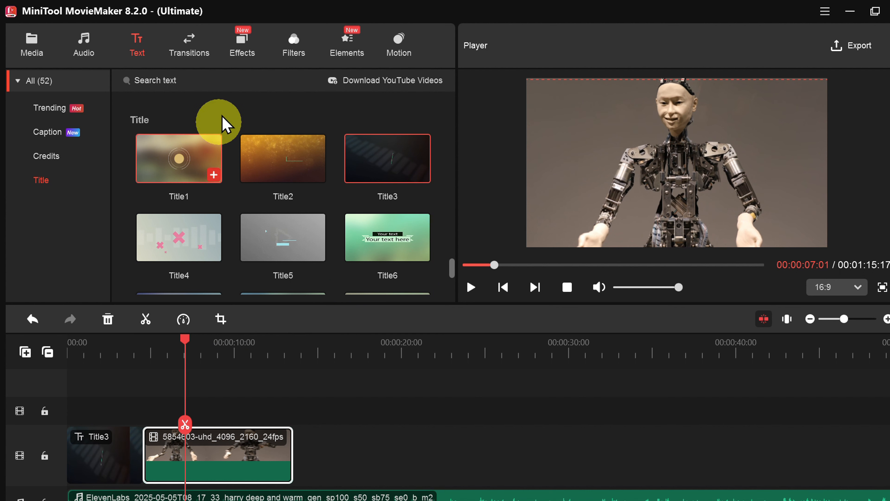
Add the CrossHatch transition between the Title3 clip and the robot clip, and play it to check the change.
{"action": "left_click", "coordinate": [198, 57]}
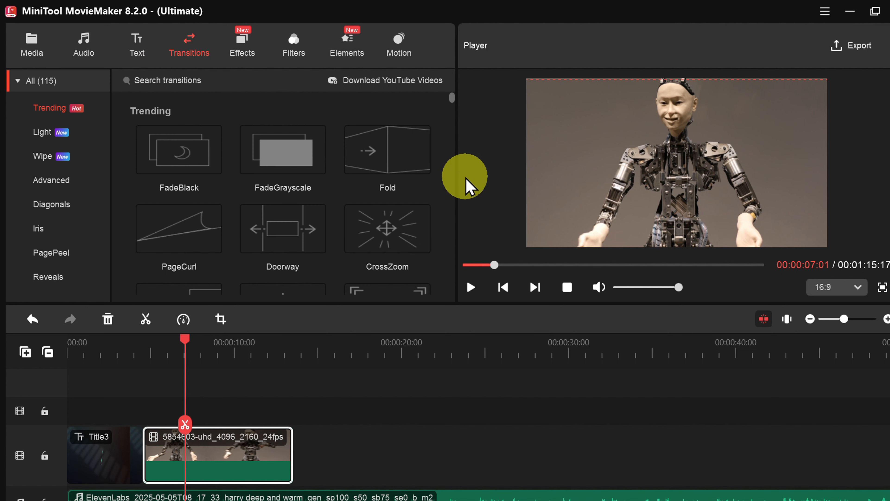
{"action": "scroll", "coordinate": [449, 219], "scroll_direction": "down", "scroll_amount": 10}
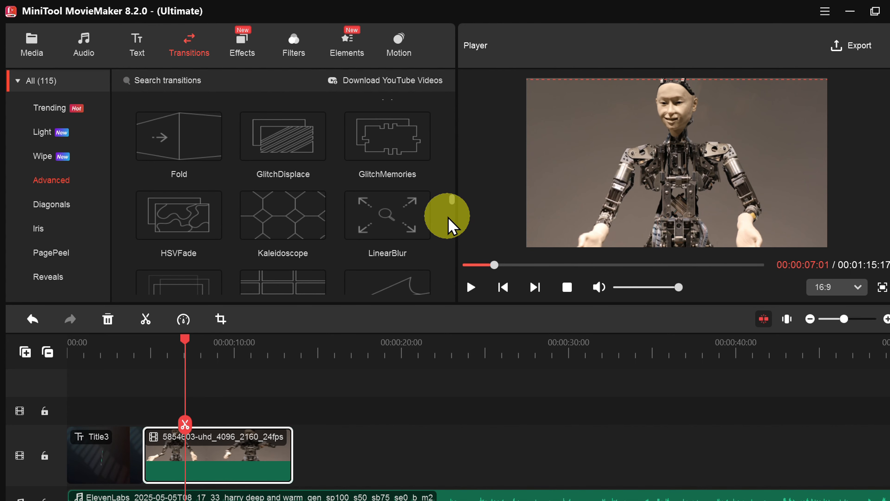
{"action": "scroll", "coordinate": [449, 218], "scroll_direction": "down", "scroll_amount": 10}
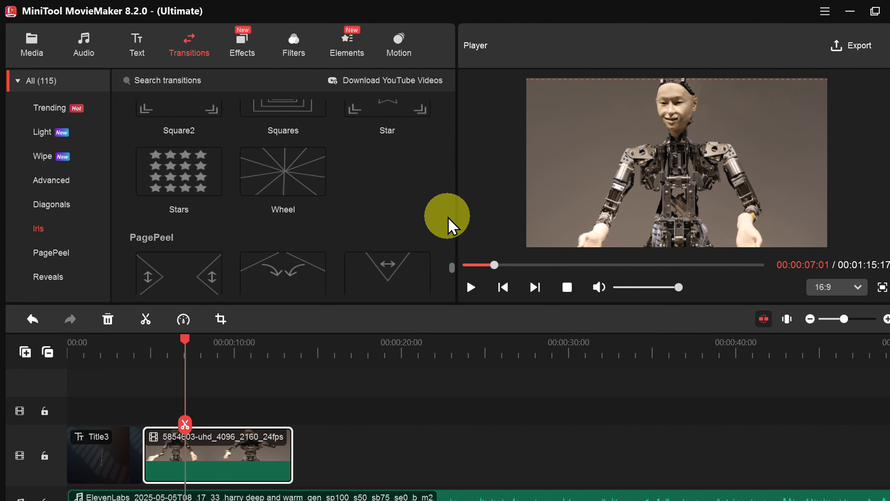
{"action": "scroll", "coordinate": [449, 218], "scroll_direction": "up", "scroll_amount": 8}
{"action": "left_click_drag", "start_coordinate": [175, 199], "coordinate": [143, 453]}
{"action": "left_click", "coordinate": [122, 378]}
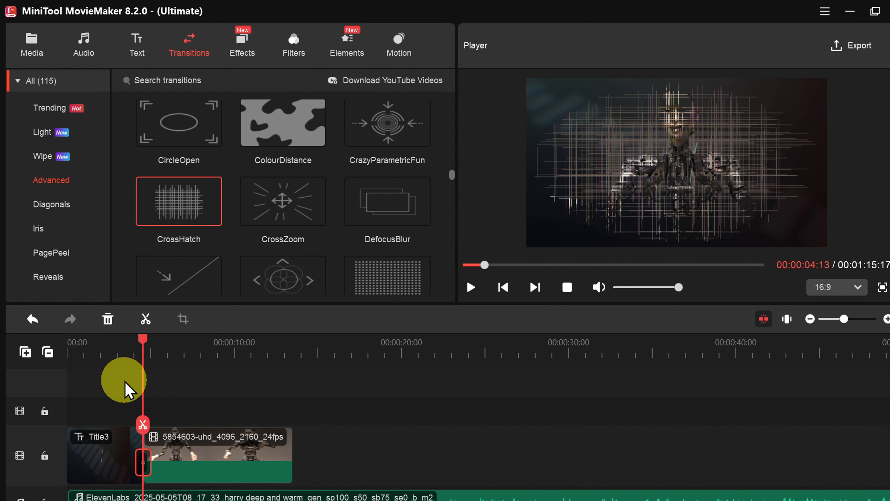
{"action": "left_click", "coordinate": [471, 286]}
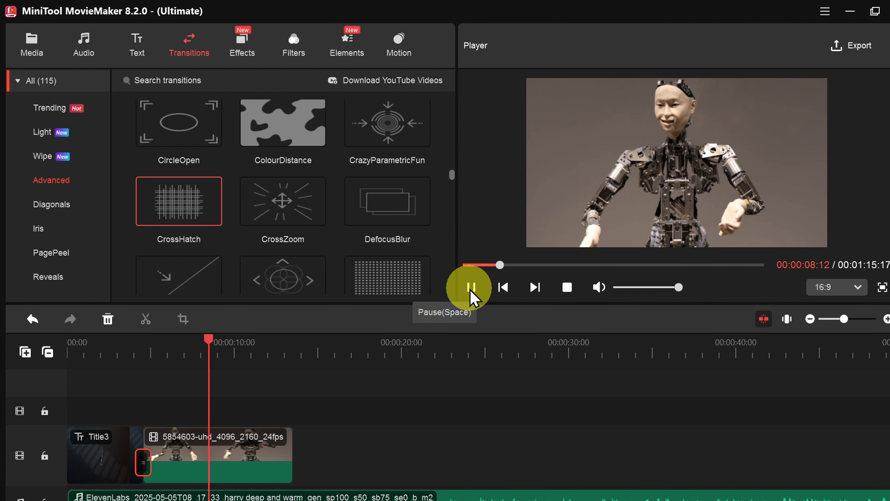
{"action": "left_click", "coordinate": [471, 290]}
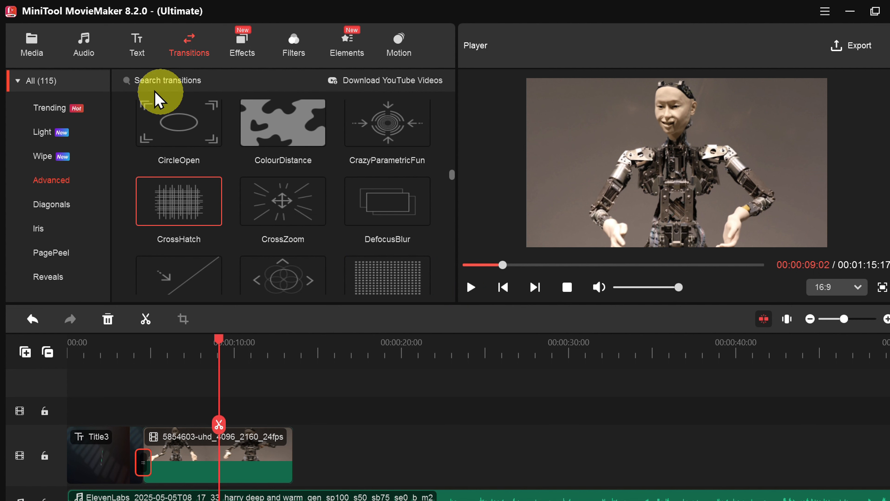
Place the chess clip 8327794-uhd_3840_2160_25fps directly after the robot clip on the video track.
{"action": "left_click", "coordinate": [40, 58]}
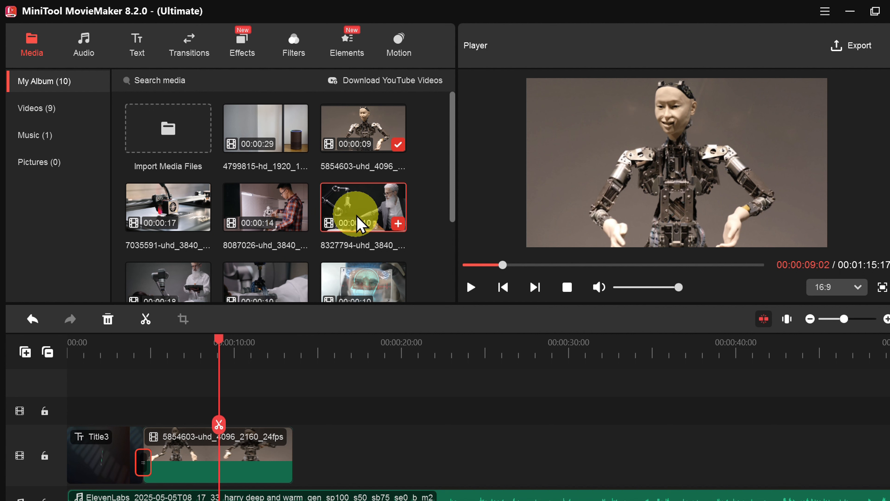
{"action": "left_click_drag", "start_coordinate": [353, 217], "coordinate": [295, 438]}
{"action": "left_click_drag", "start_coordinate": [296, 438], "coordinate": [294, 441]}
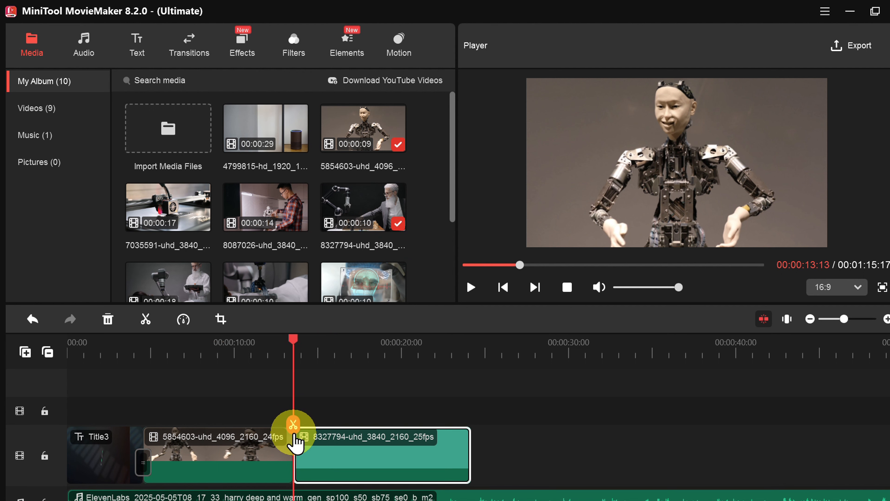
Add the trending Dissolve transition between the robot clip and the chess clip, and play across the cut.
{"action": "left_click", "coordinate": [189, 45]}
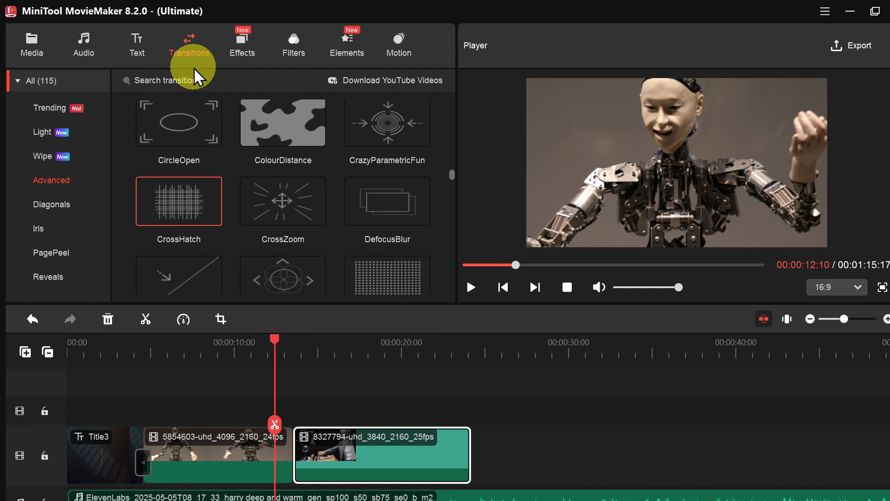
{"action": "scroll", "coordinate": [296, 147], "scroll_direction": "up", "scroll_amount": 5}
{"action": "left_click_drag", "start_coordinate": [292, 174], "coordinate": [288, 452]}
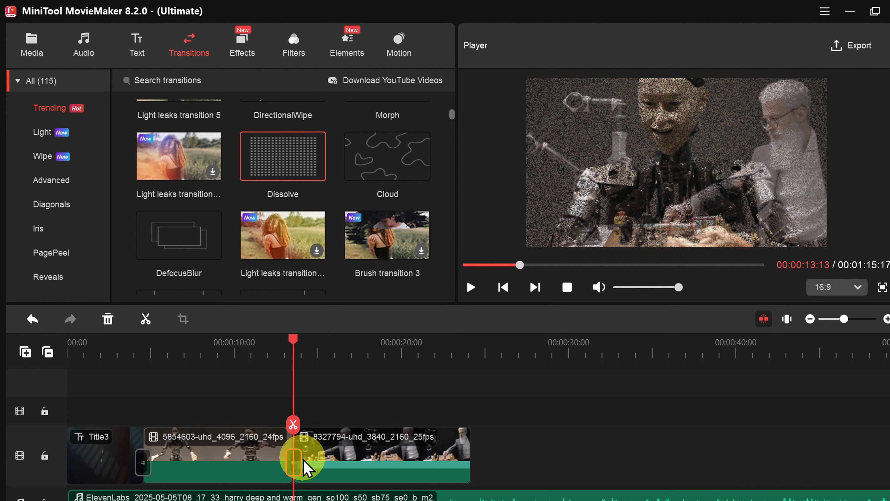
{"action": "left_click", "coordinate": [470, 287]}
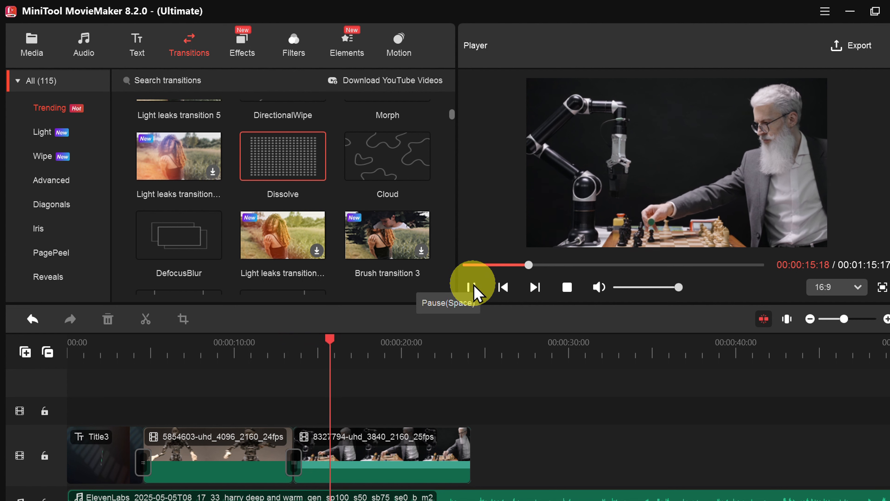
{"action": "key", "text": "space"}
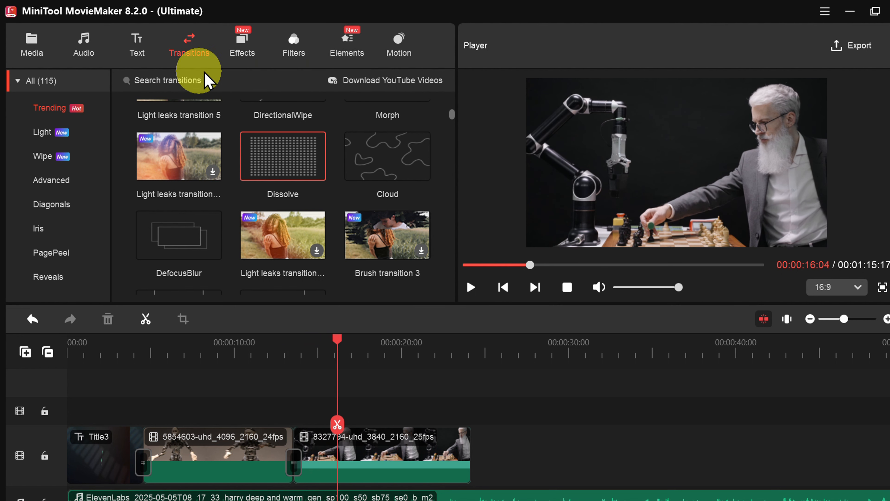
Apply the Photobook overlay 01 effect from the Photo Collage category to the chess clip and preview it from the clip's start.
{"action": "left_click", "coordinate": [253, 62]}
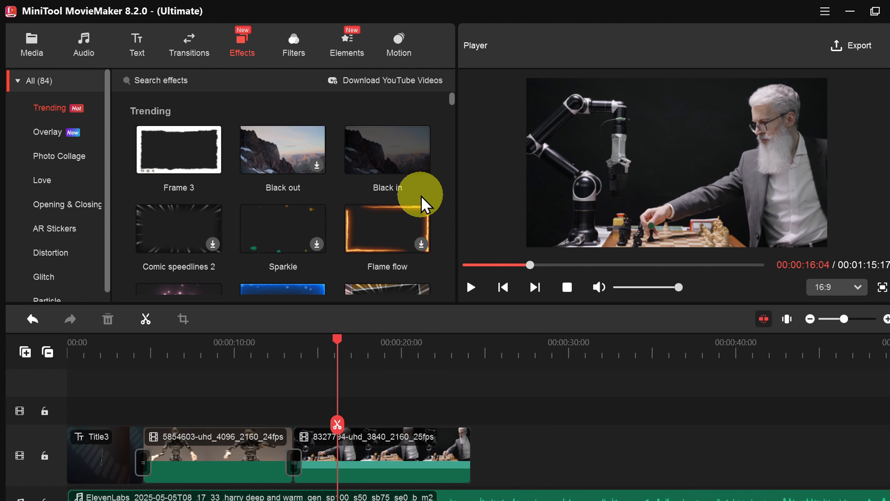
{"action": "scroll", "coordinate": [423, 199], "scroll_direction": "down", "scroll_amount": 5}
{"action": "scroll", "coordinate": [423, 199], "scroll_direction": "down", "scroll_amount": 3}
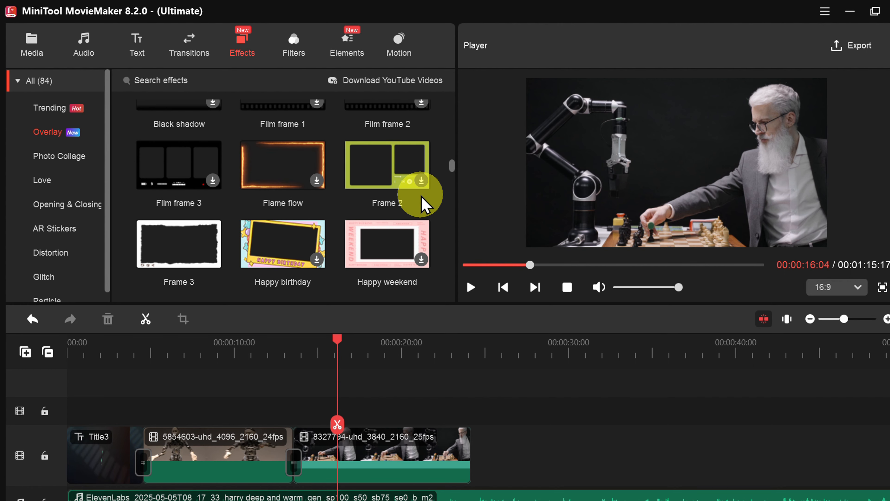
{"action": "scroll", "coordinate": [421, 197], "scroll_direction": "down", "scroll_amount": 10}
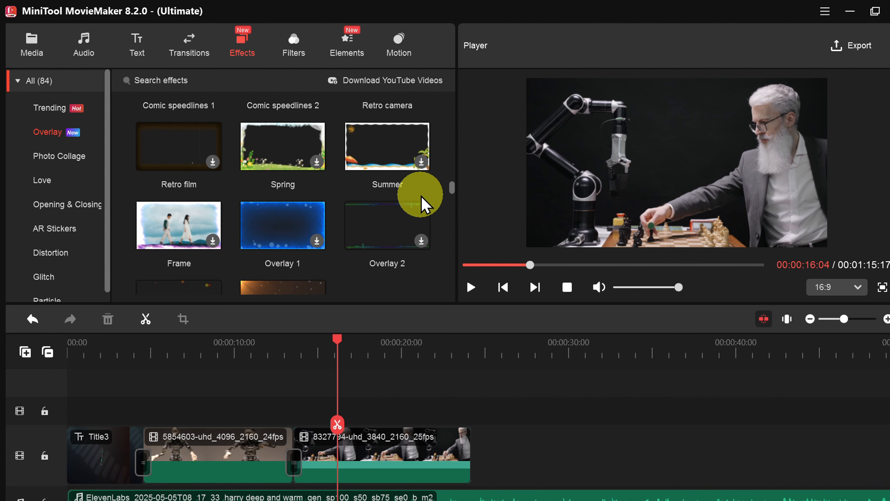
{"action": "scroll", "coordinate": [422, 198], "scroll_direction": "up", "scroll_amount": 2}
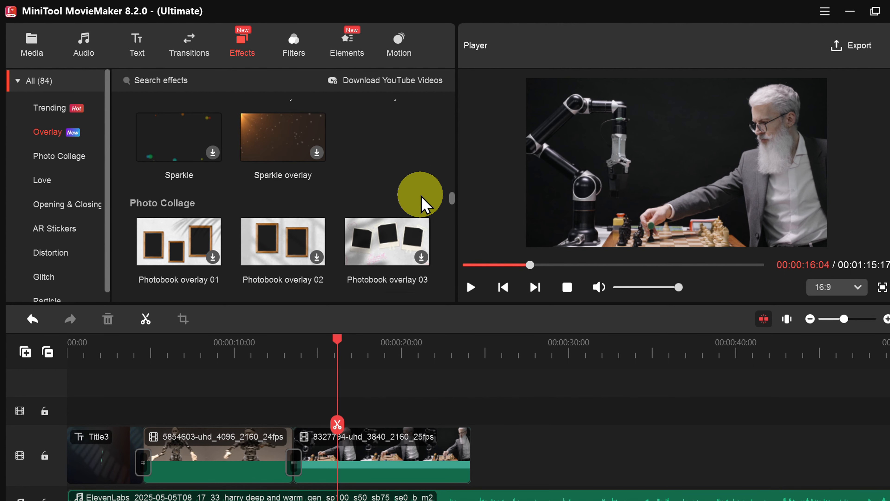
{"action": "scroll", "coordinate": [420, 193], "scroll_direction": "down", "scroll_amount": 1}
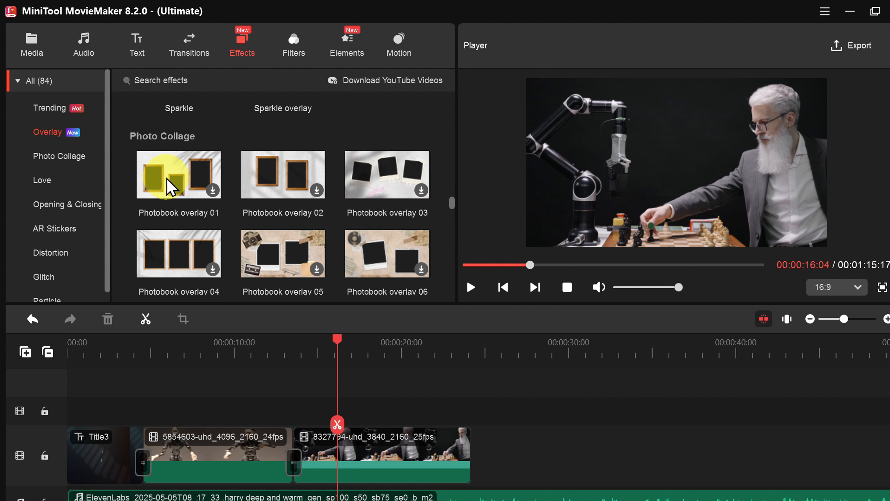
{"action": "left_click_drag", "start_coordinate": [167, 186], "coordinate": [332, 454]}
{"action": "left_click", "coordinate": [471, 287]}
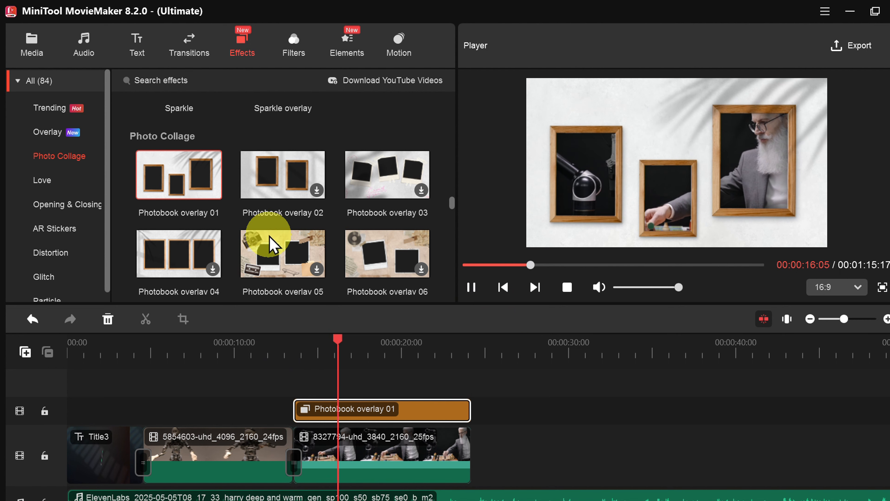
{"action": "key", "text": "space"}
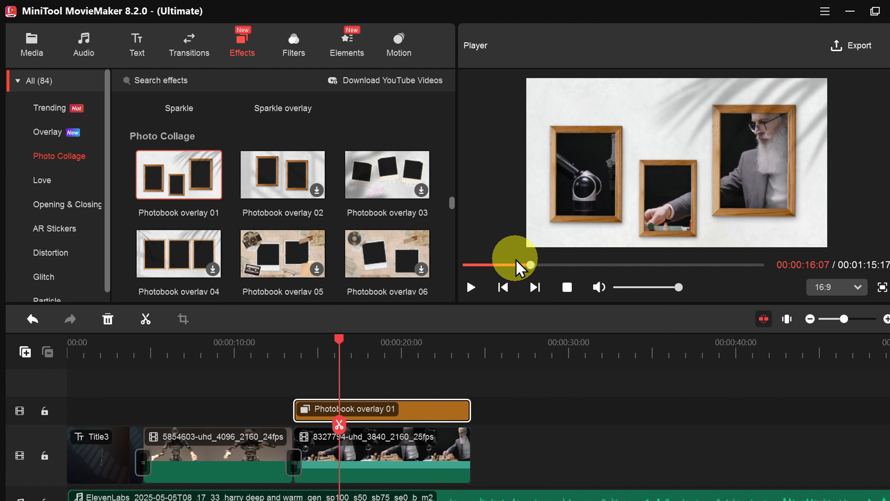
{"action": "left_click", "coordinate": [292, 357]}
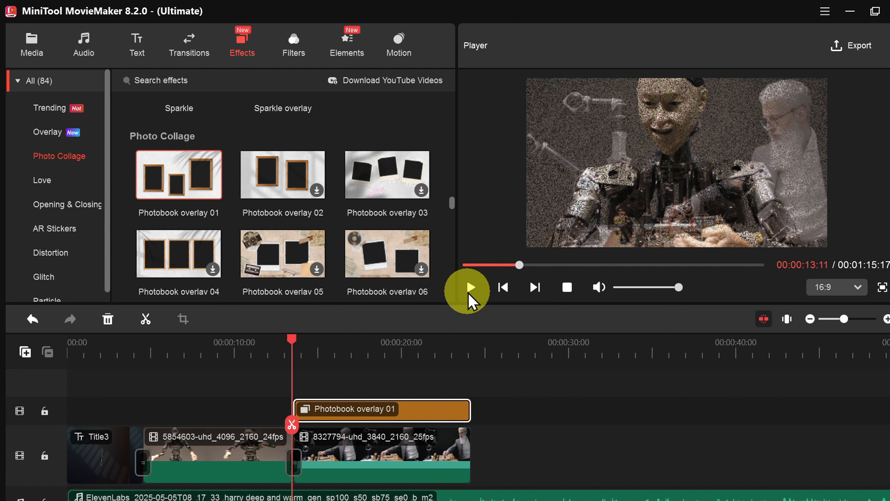
{"action": "left_click", "coordinate": [471, 287]}
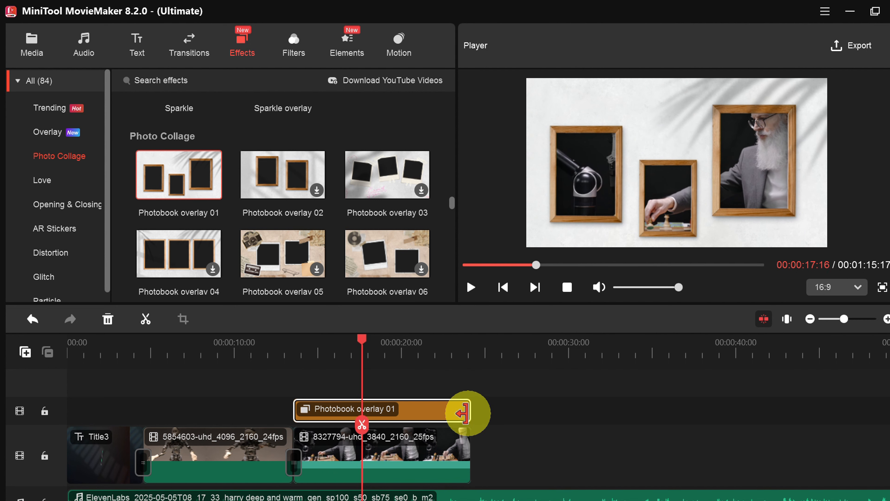
Trim the end of the Photobook overlay 01 effect to about 00:00:18:19 and play past its end.
{"action": "left_click_drag", "start_coordinate": [463, 412], "coordinate": [381, 411]}
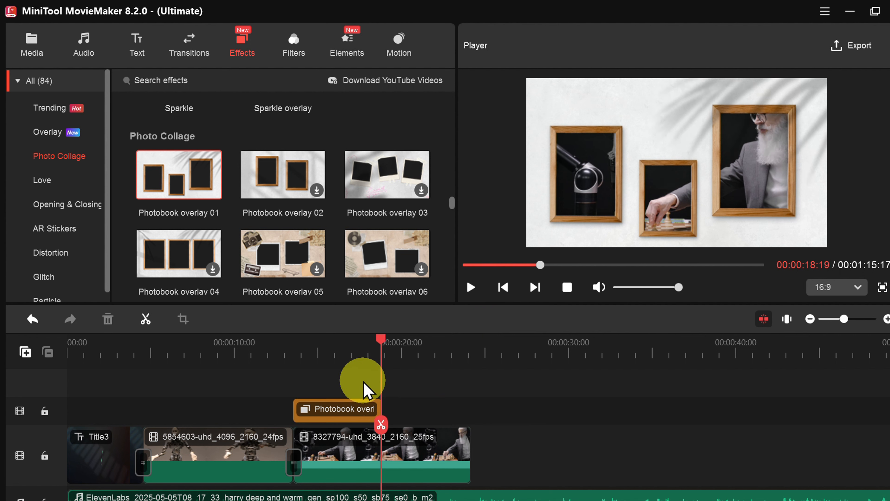
{"action": "left_click", "coordinate": [363, 353]}
{"action": "left_click", "coordinate": [471, 288]}
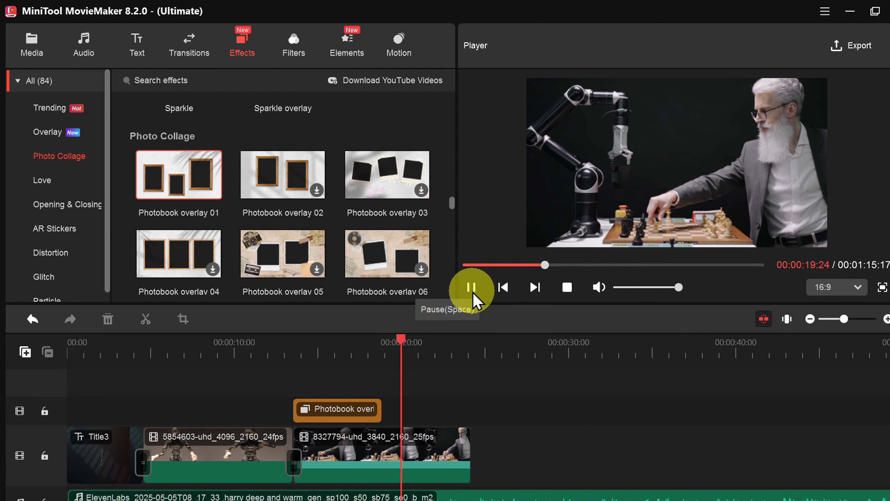
{"action": "key", "text": "space"}
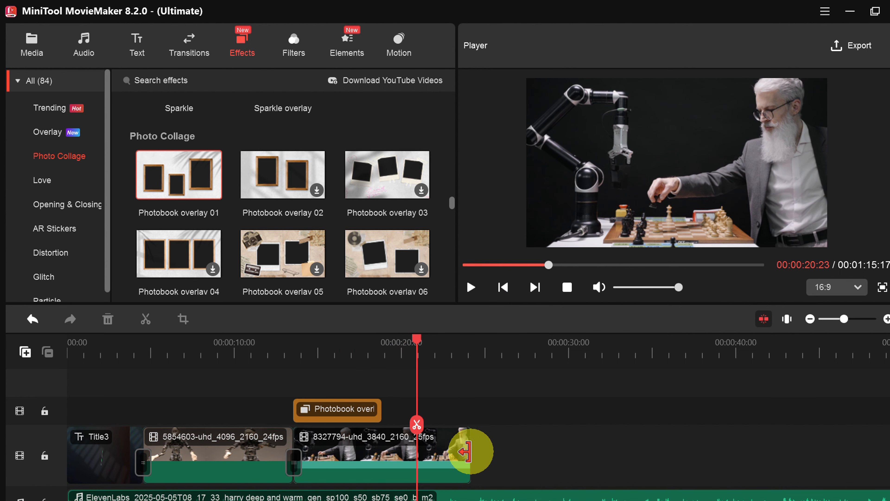
Trim the chess clip's end to about 00:00:20:21 and append the kitchen robot clip 8087026-uhd_3840_2160_25fps after it.
{"action": "left_click_drag", "start_coordinate": [470, 451], "coordinate": [415, 452]}
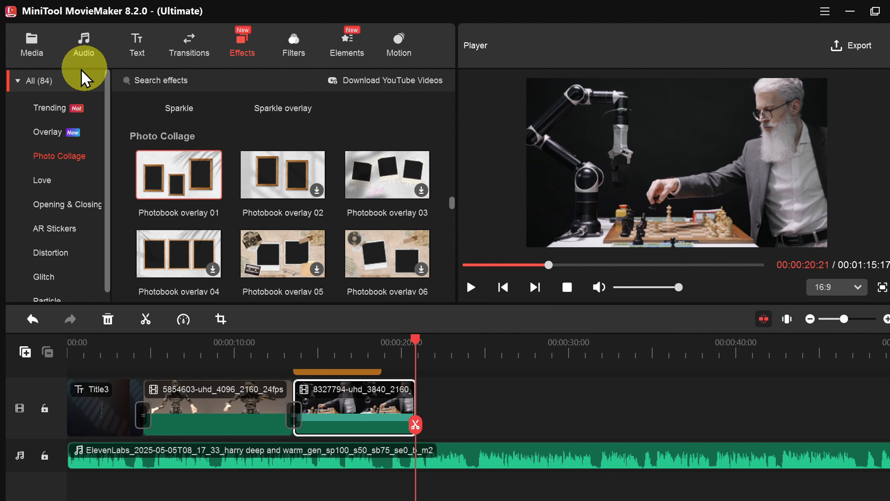
{"action": "left_click", "coordinate": [31, 60]}
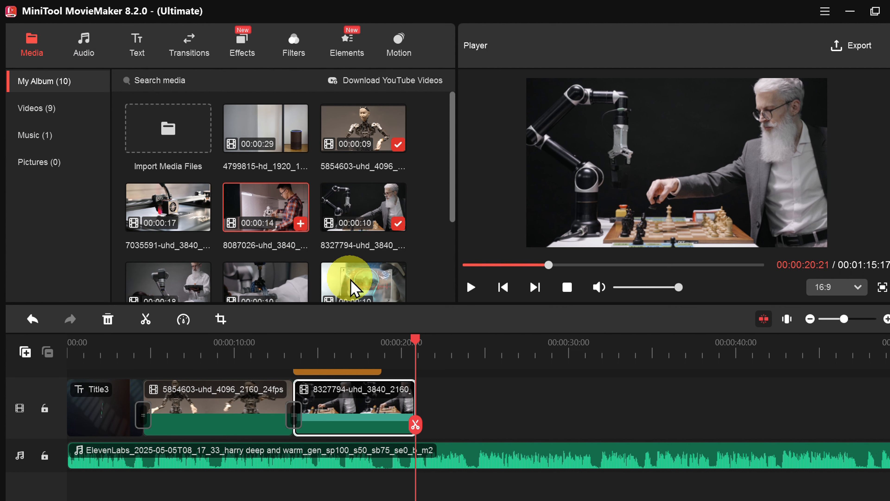
{"action": "left_click", "coordinate": [300, 223]}
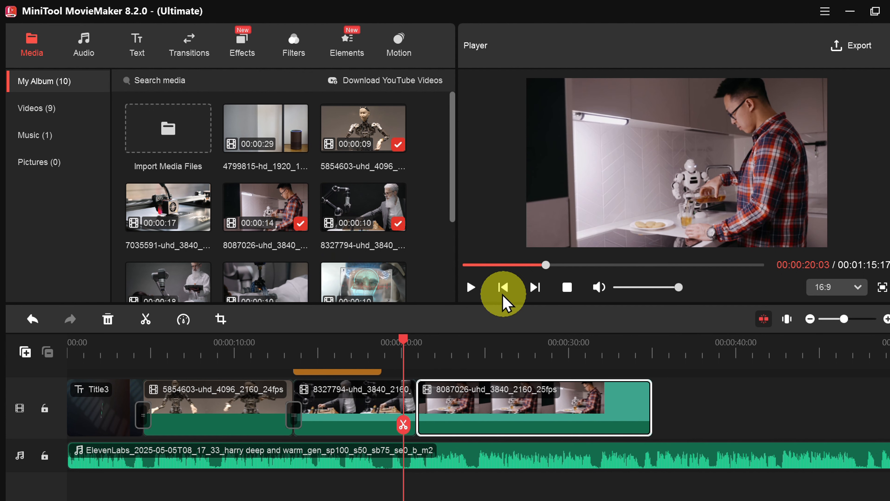
Play the timeline across the cut from the chess clip to the kitchen robot clip.
{"action": "left_click", "coordinate": [503, 288]}
{"action": "left_click", "coordinate": [471, 286]}
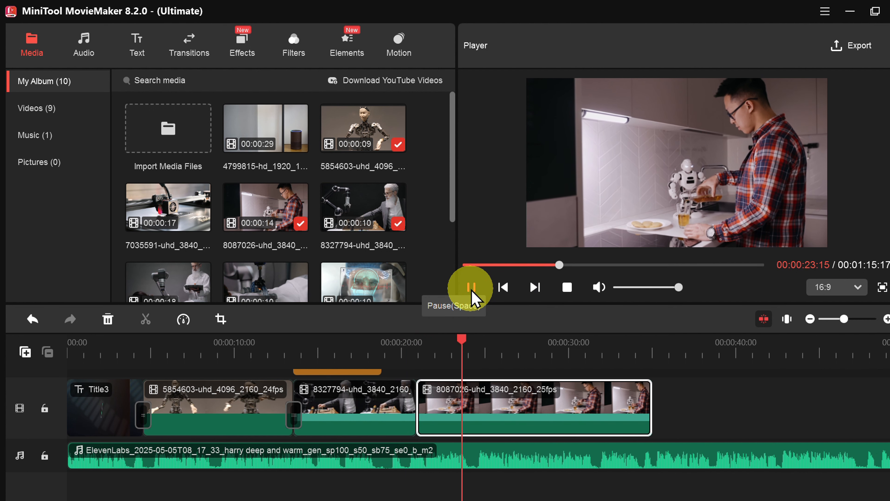
{"action": "key", "text": "space"}
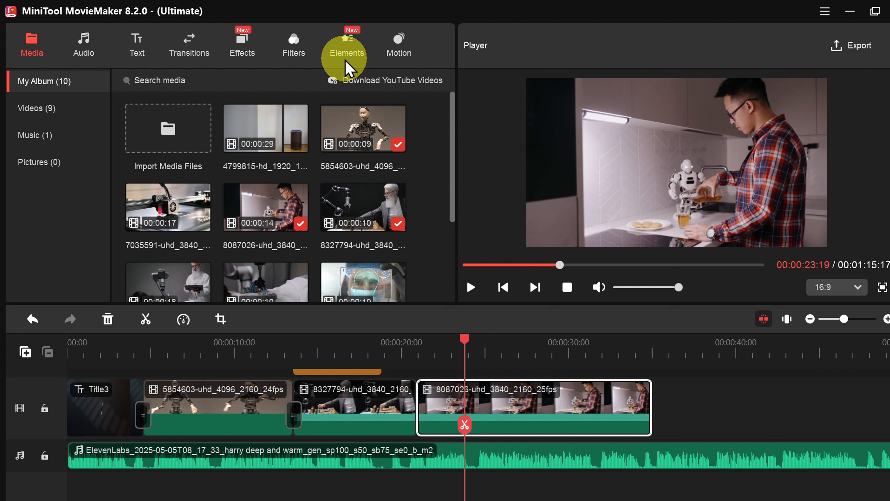
Apply the Ink Well filter from the Trending category to the kitchen robot clip.
{"action": "left_click", "coordinate": [293, 53]}
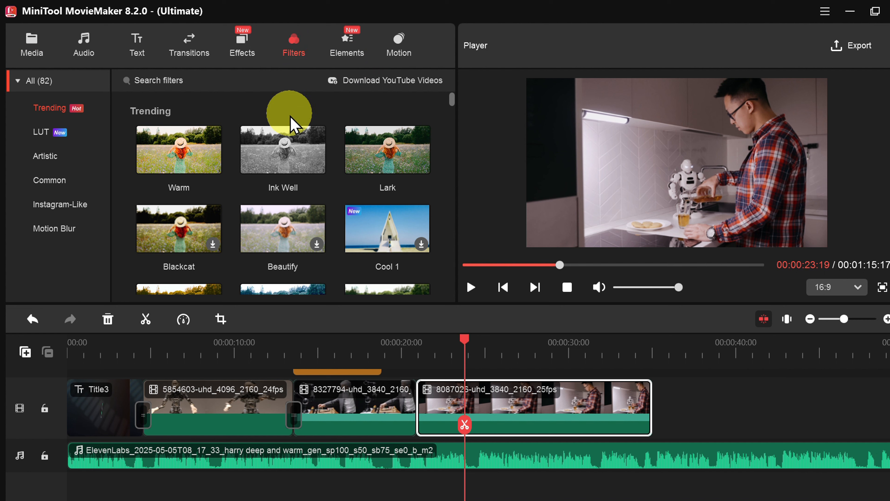
{"action": "mouse_move", "coordinate": [283, 148]}
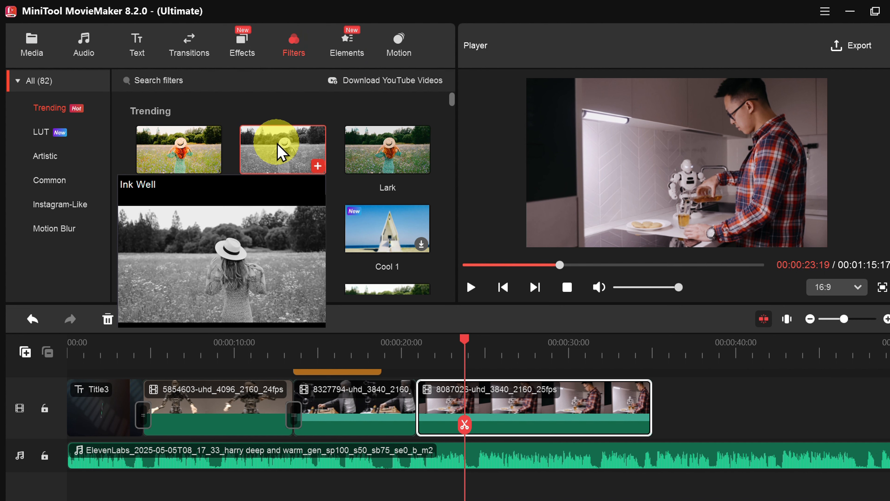
{"action": "mouse_move", "coordinate": [279, 145]}
{"action": "left_mouse_down"}
{"action": "mouse_move", "coordinate": [382, 253]}
{"action": "mouse_move", "coordinate": [461, 377]}
{"action": "mouse_move", "coordinate": [472, 416]}
{"action": "left_mouse_up"}
Play the filtered kitchen robot clip from its start and trim its end to about 00:00:25:05.
{"action": "left_click", "coordinate": [408, 345]}
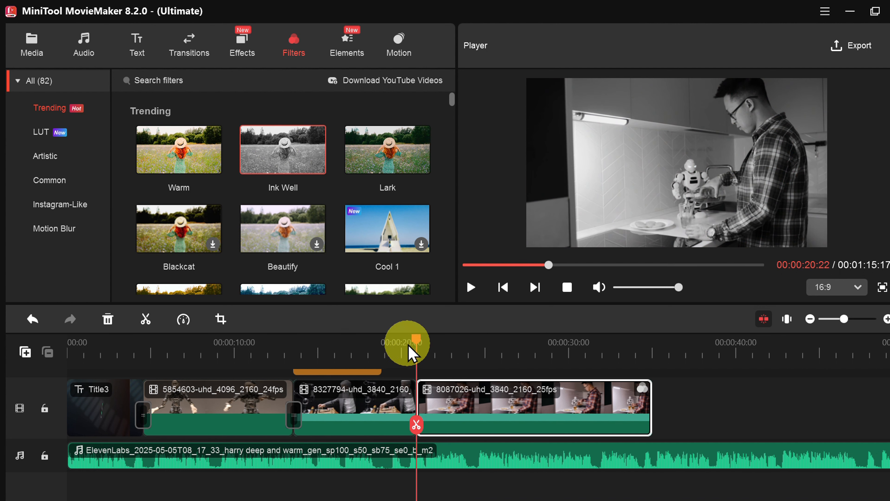
{"action": "left_click", "coordinate": [482, 298]}
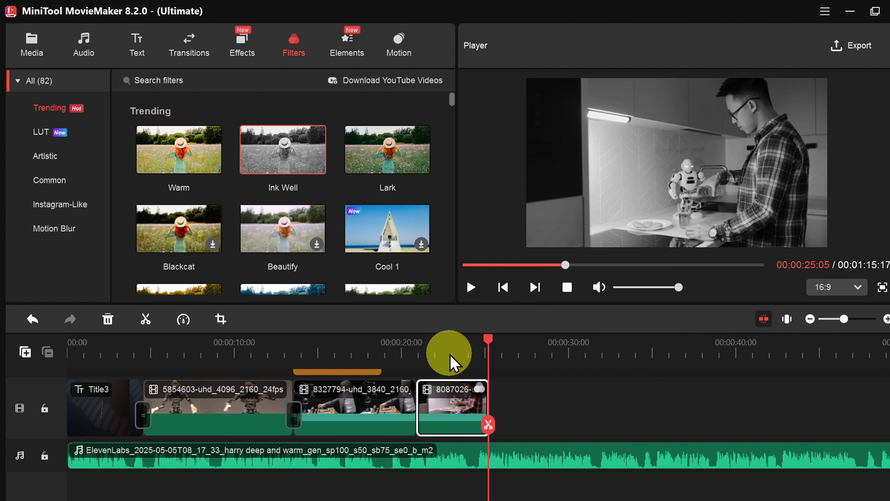
{"action": "left_click", "coordinate": [455, 350]}
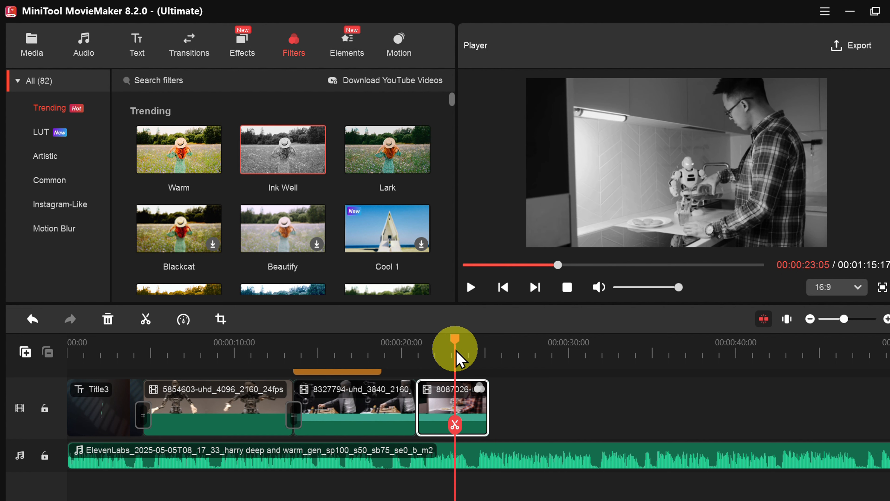
Add the Subscribe 1 element over the kitchen robot clip, enlarge it in the lower-right corner of the video frame, and preview it.
{"action": "left_click", "coordinate": [437, 349]}
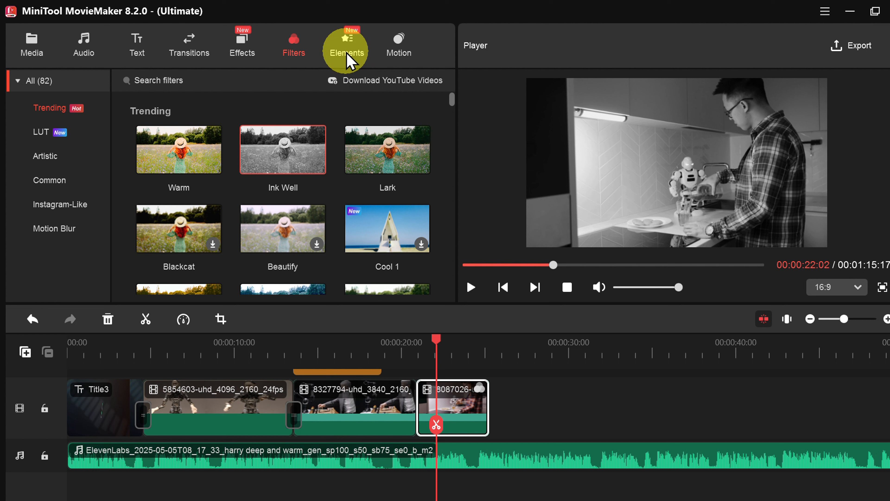
{"action": "left_click", "coordinate": [348, 62]}
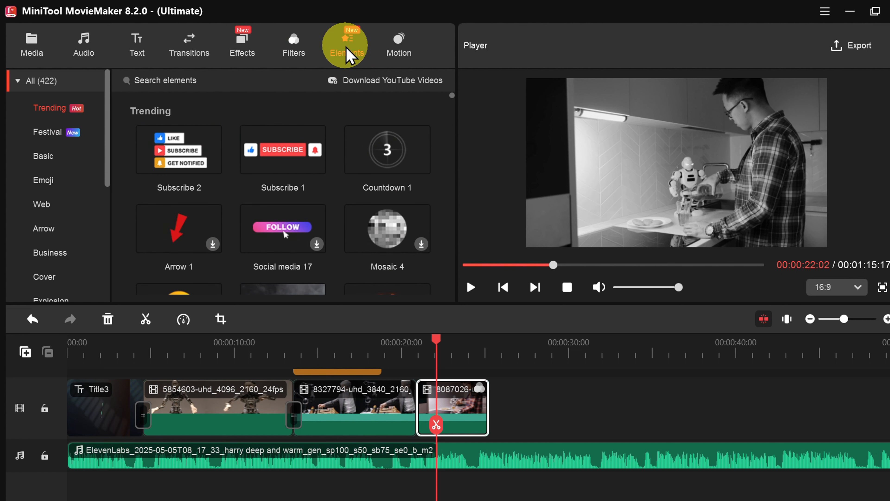
{"action": "mouse_move", "coordinate": [305, 169]}
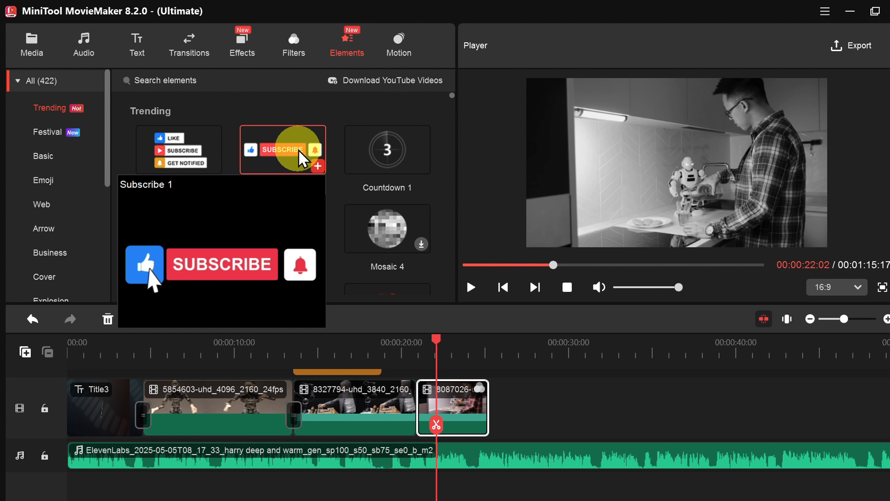
{"action": "left_click_drag", "start_coordinate": [300, 155], "coordinate": [427, 356]}
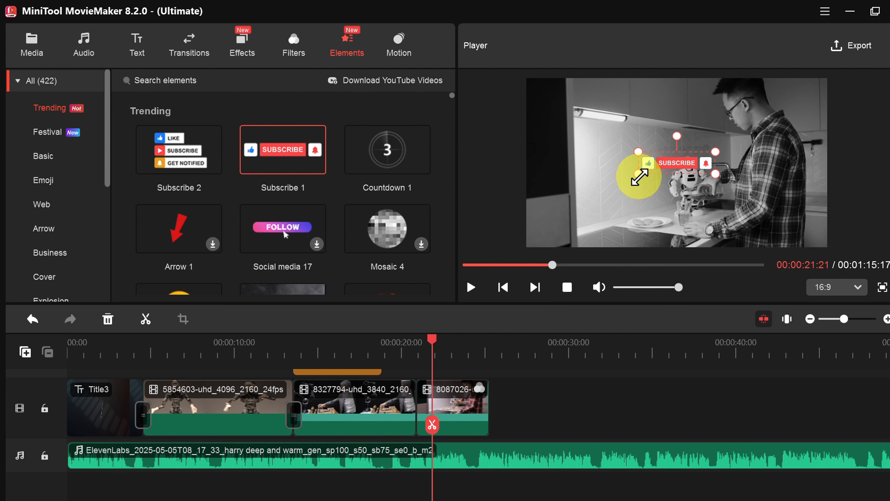
{"action": "left_click_drag", "start_coordinate": [637, 180], "coordinate": [750, 231]}
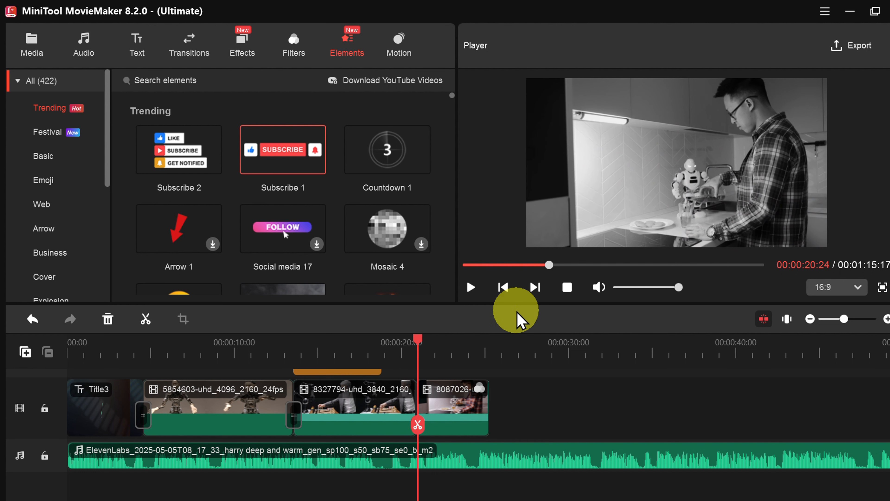
{"action": "left_click", "coordinate": [471, 288]}
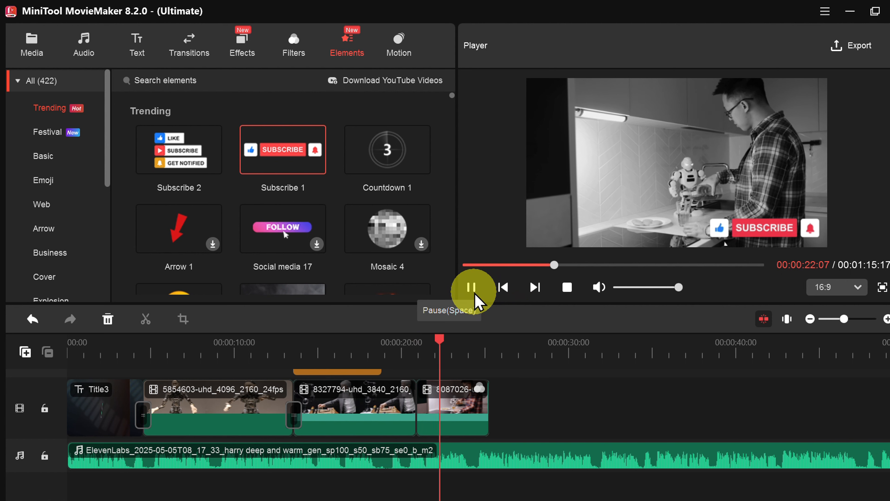
{"action": "left_click", "coordinate": [470, 288]}
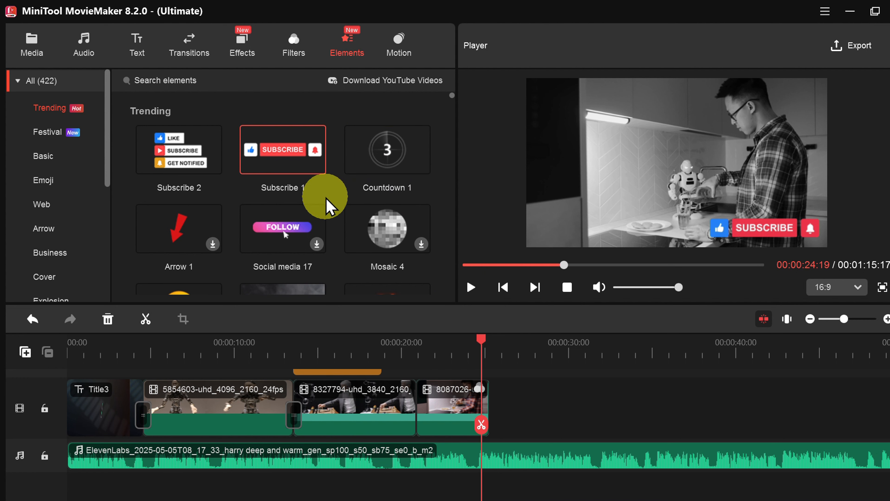
Browse the elements library through categories such as Festival, Emoji, Arrow and Business.
{"action": "scroll", "coordinate": [326, 198], "scroll_direction": "down", "scroll_amount": 15}
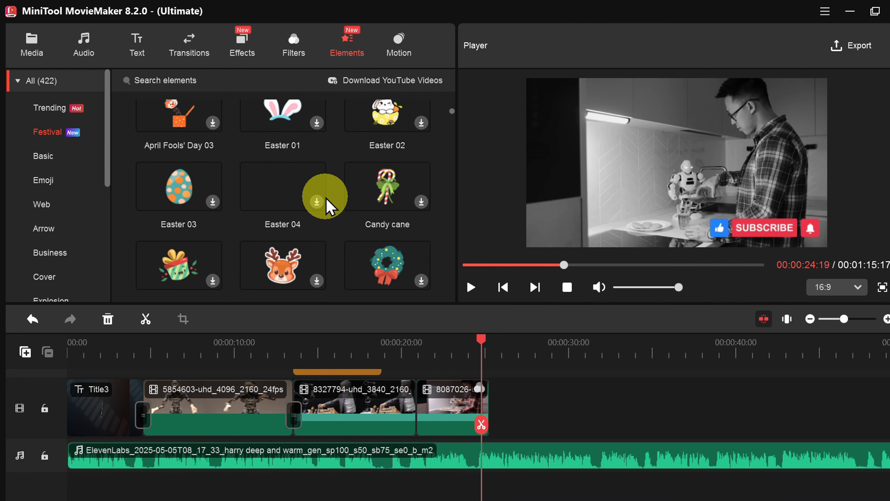
{"action": "scroll", "coordinate": [326, 199], "scroll_direction": "down", "scroll_amount": 5}
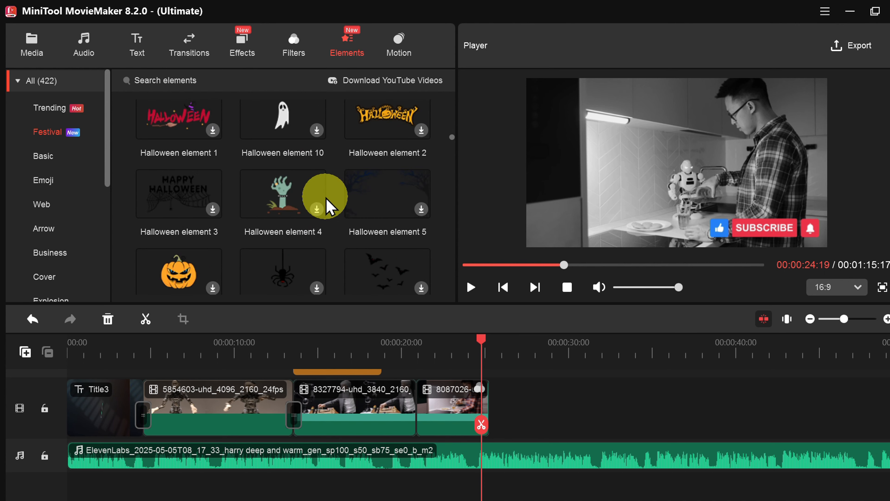
{"action": "scroll", "coordinate": [326, 198], "scroll_direction": "down", "scroll_amount": 20}
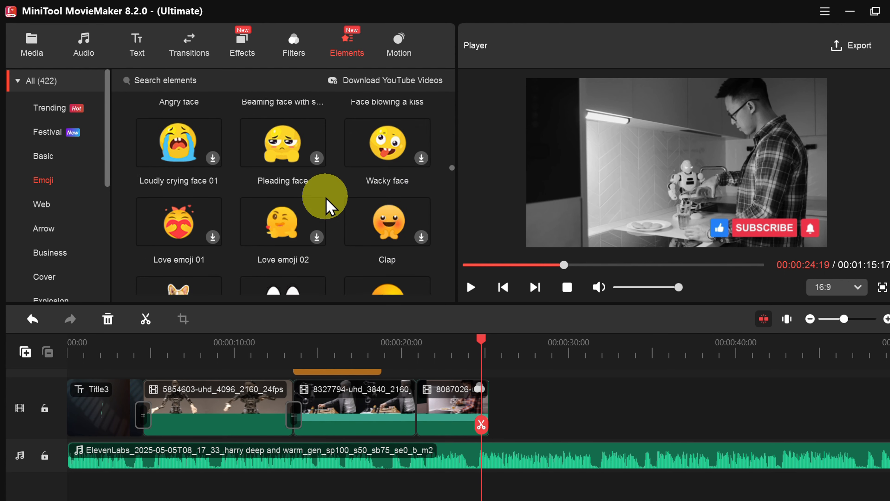
{"action": "scroll", "coordinate": [326, 198], "scroll_direction": "down", "scroll_amount": 8}
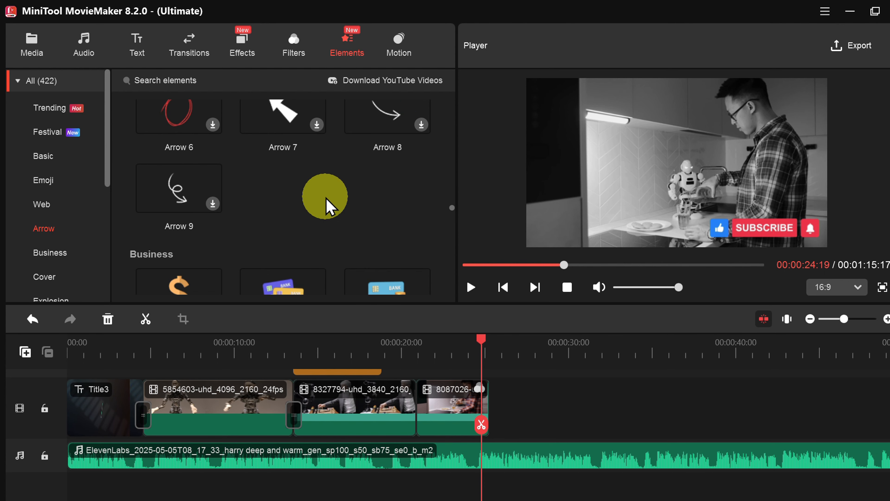
{"action": "scroll", "coordinate": [326, 198], "scroll_direction": "down", "scroll_amount": 16}
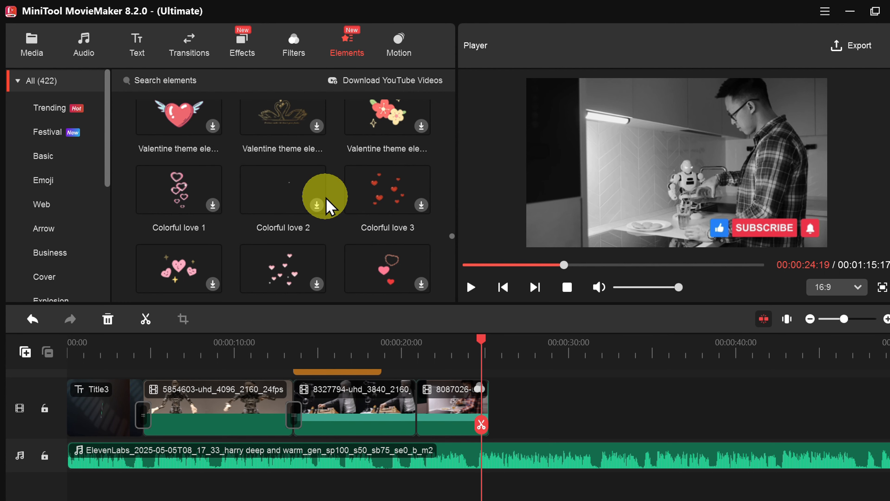
{"action": "scroll", "coordinate": [325, 205], "scroll_direction": "down", "scroll_amount": 5}
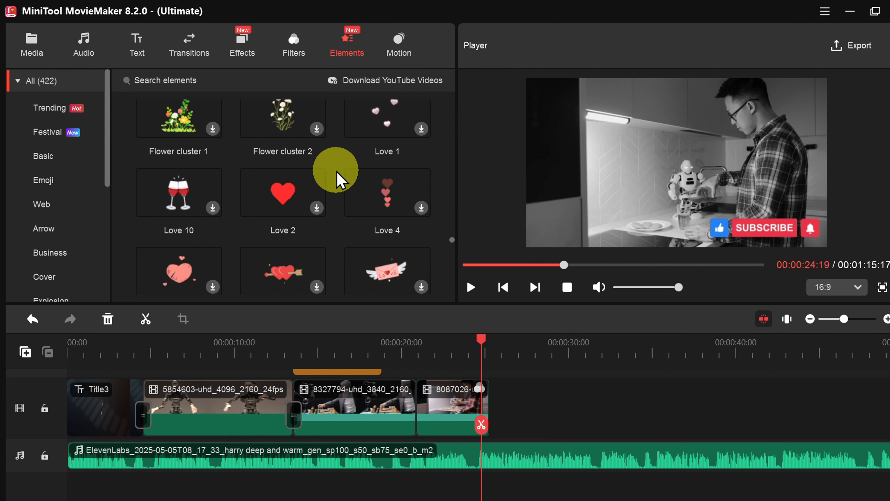
Apply the Zoom in center motion to the kitchen robot clip and preview it from the clip's start.
{"action": "left_click", "coordinate": [400, 61]}
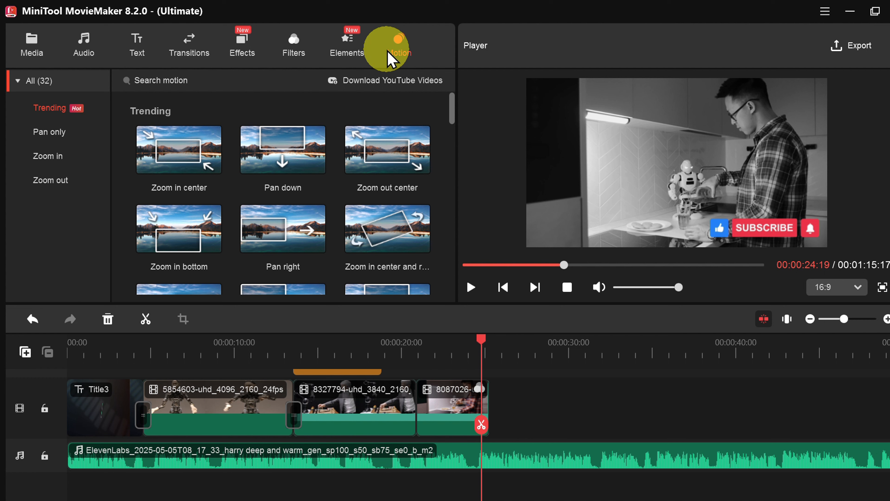
{"action": "mouse_move", "coordinate": [301, 162]}
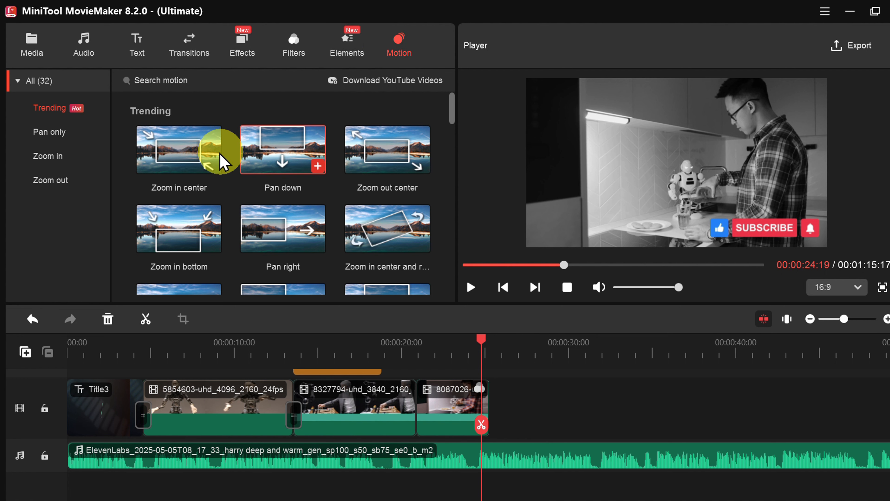
{"action": "left_click_drag", "start_coordinate": [189, 159], "coordinate": [443, 404]}
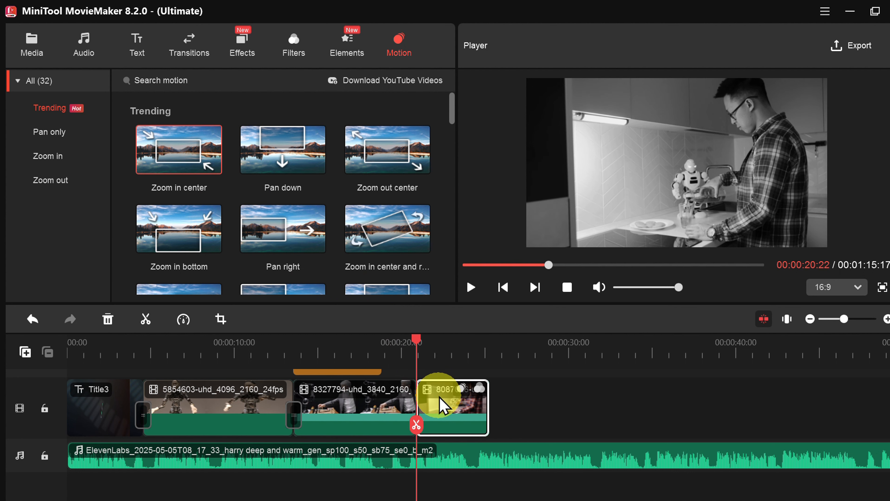
{"action": "left_click", "coordinate": [406, 361]}
{"action": "left_click", "coordinate": [476, 296]}
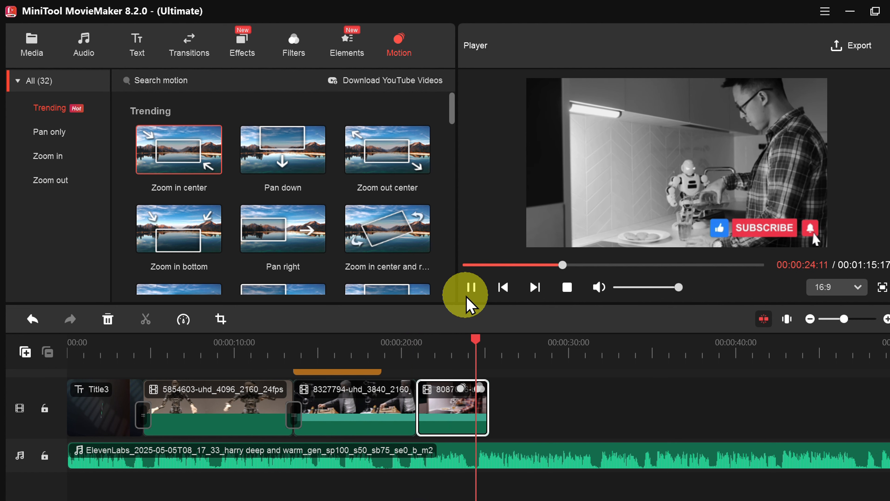
{"action": "left_click", "coordinate": [470, 288]}
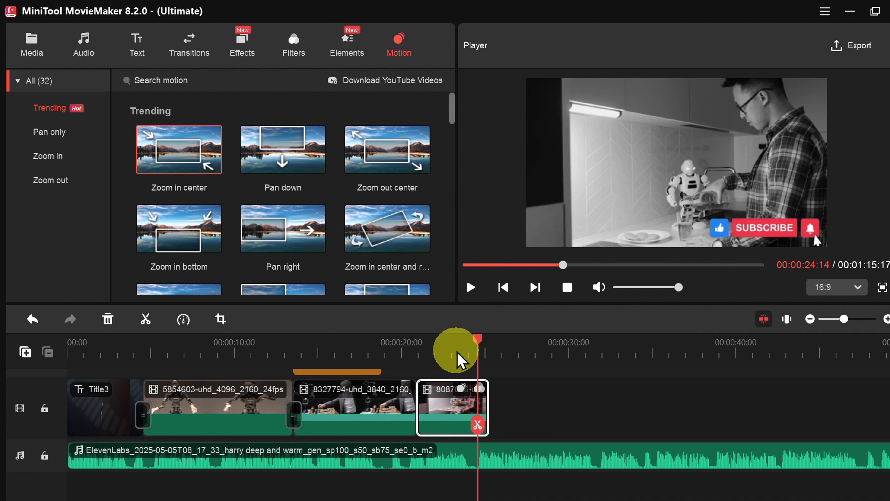
Append the Credits6 text template after the kitchen robot clip on the video track.
{"action": "left_click_drag", "start_coordinate": [459, 363], "coordinate": [294, 366]}
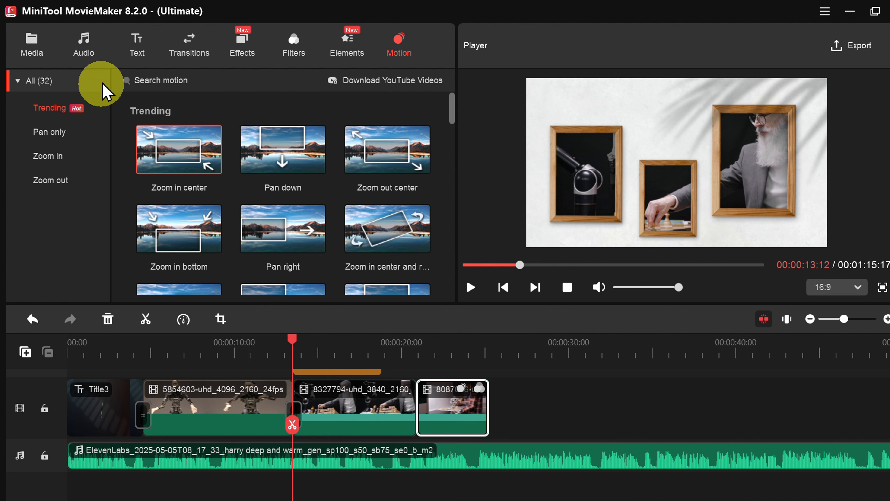
{"action": "left_click", "coordinate": [136, 49]}
{"action": "left_click", "coordinate": [49, 156]}
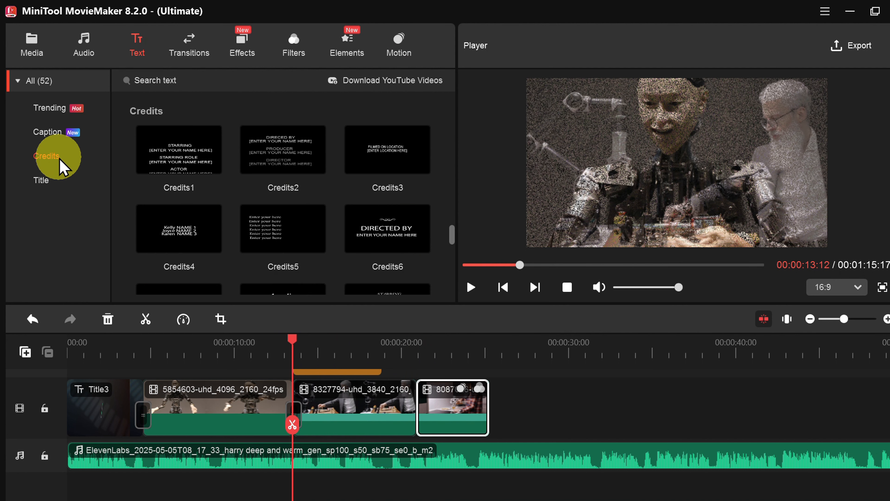
{"action": "left_click_drag", "start_coordinate": [387, 228], "coordinate": [497, 403]}
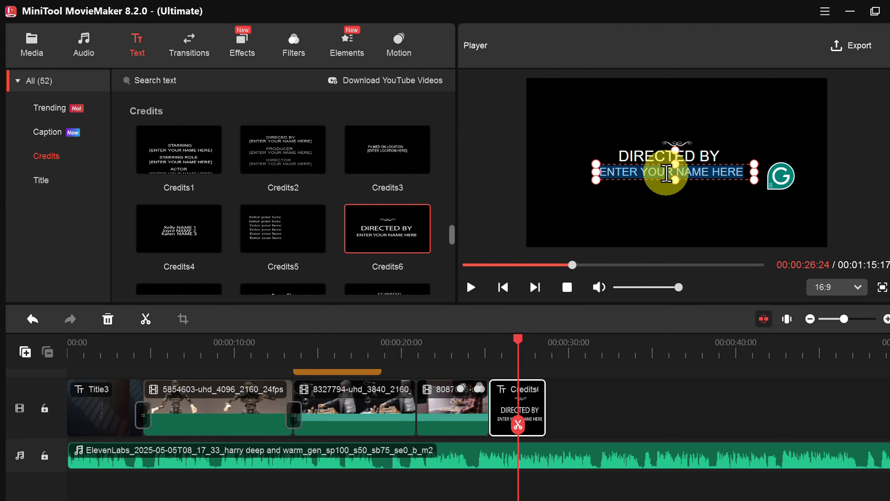
Replace the name placeholder in the credits with "TECH TUTOR ZONE" and centre that line under "DIRECTED BY".
{"action": "type", "text": "TECH TUTOR ZONE"}
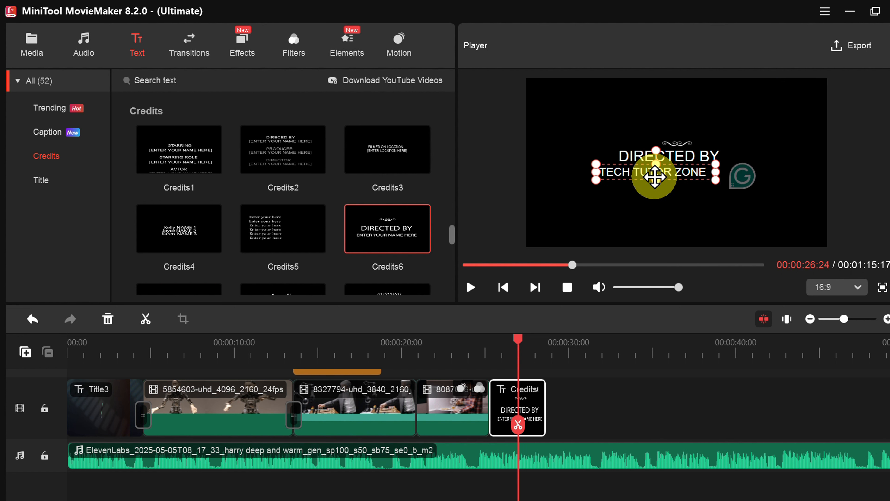
{"action": "left_click_drag", "start_coordinate": [639, 177], "coordinate": [658, 180]}
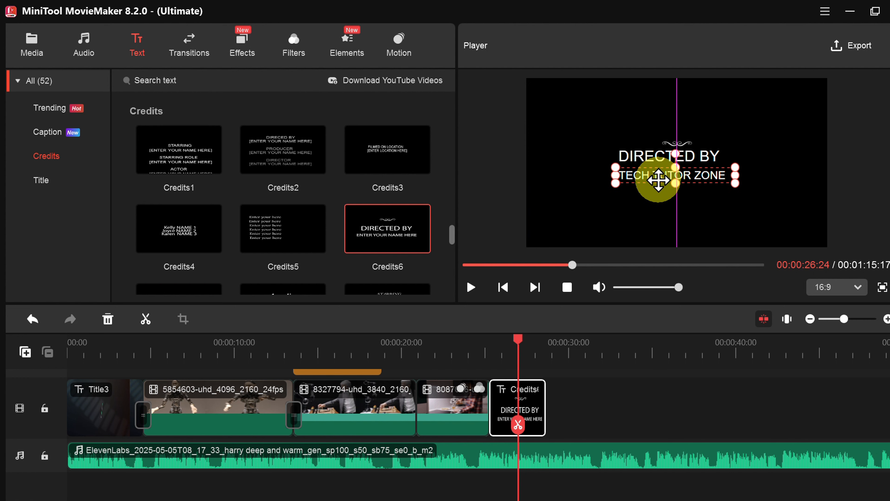
{"action": "left_click", "coordinate": [640, 111]}
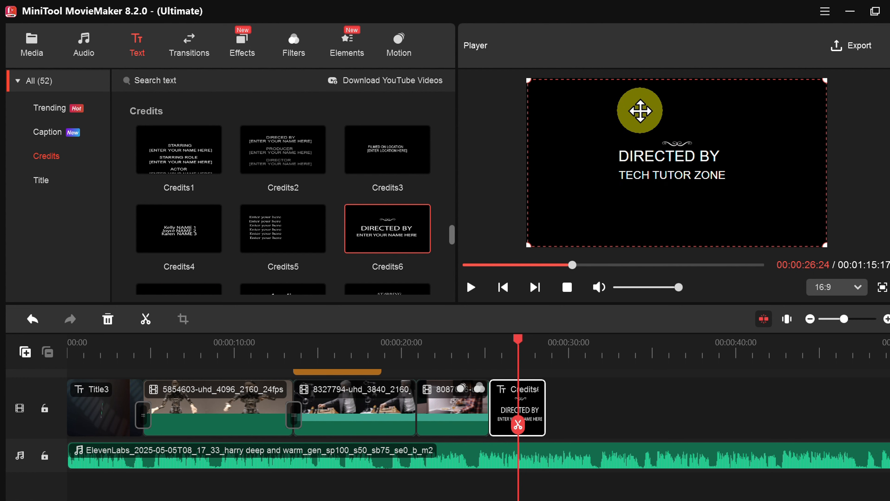
Return the playhead to the start of the timeline at 00:00:00:00.
{"action": "left_click", "coordinate": [72, 354]}
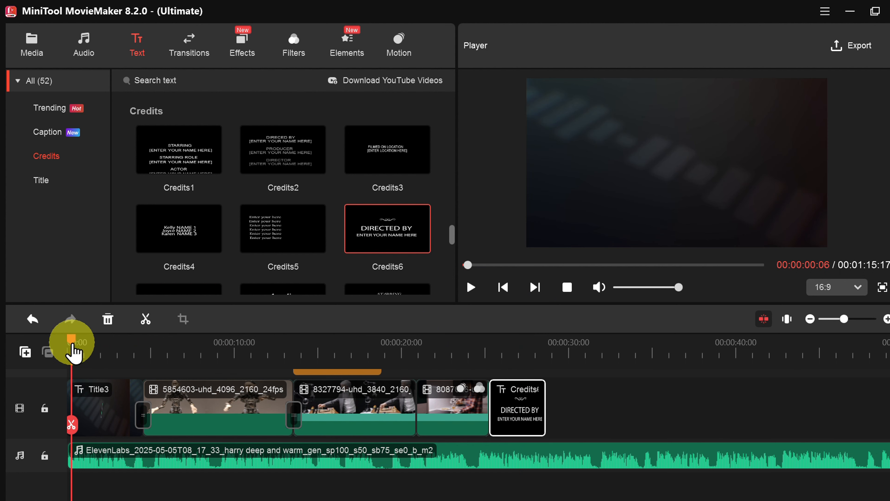
{"action": "left_click_drag", "start_coordinate": [72, 343], "coordinate": [63, 345]}
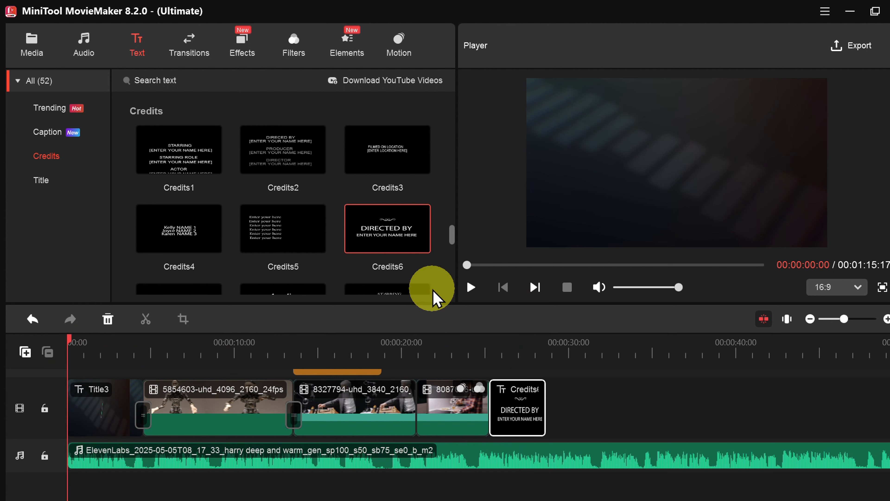